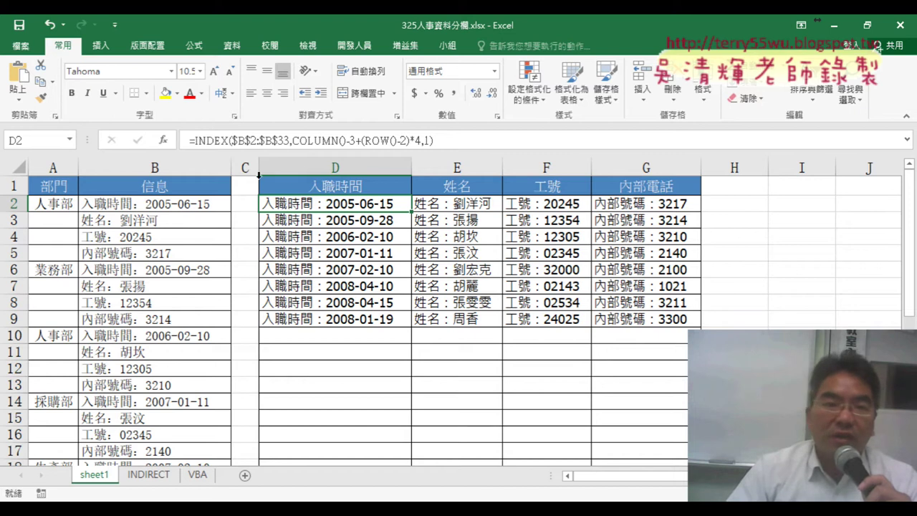
# Cut the INDEX expression out of D2's formula, leaving only the equals sign
pyautogui.click(195, 140)
pyautogui.moveTo(443, 140); pyautogui.dragTo(438, 141)
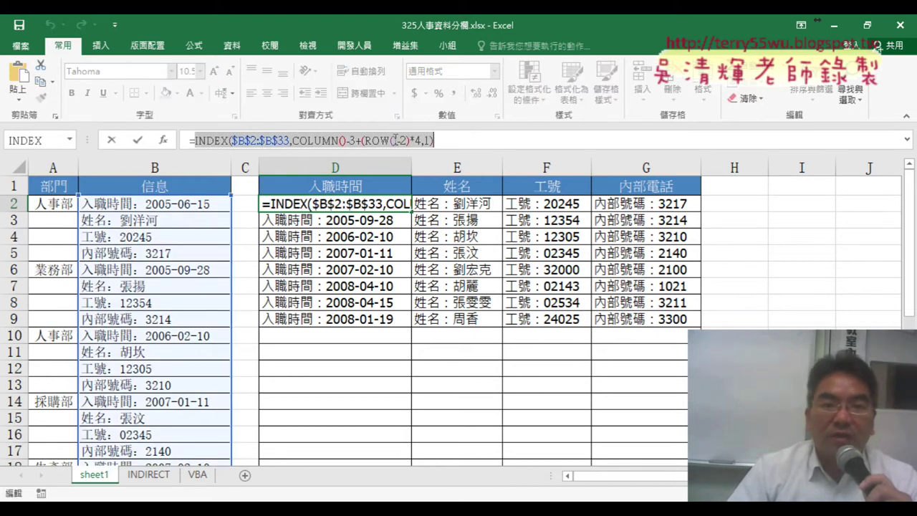
pyautogui.rightClick(412, 140)
pyautogui.click(423, 149)
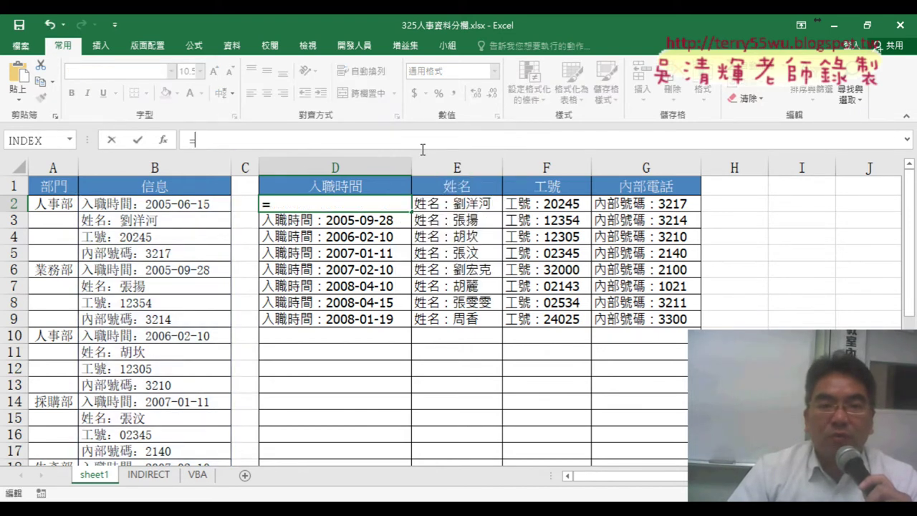
# Insert the MID function from the 文字 (text) category into D2
pyautogui.click(164, 141)
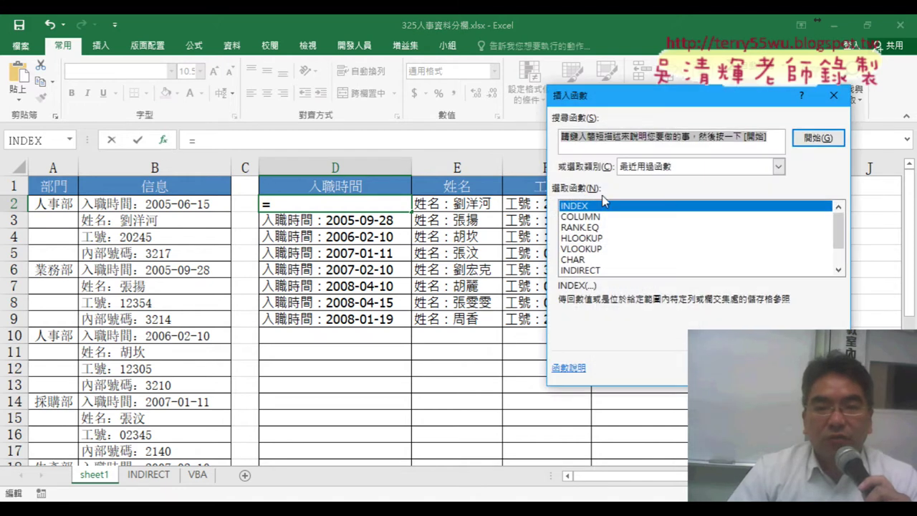
pyautogui.click(627, 166)
pyautogui.click(634, 262)
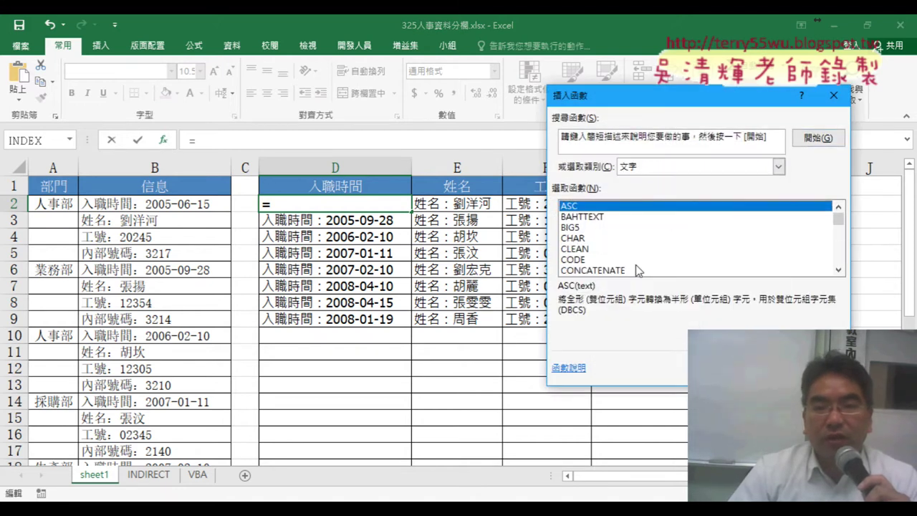
pyautogui.moveTo(838, 219); pyautogui.dragTo(841, 247)
pyautogui.doubleClick(592, 216)
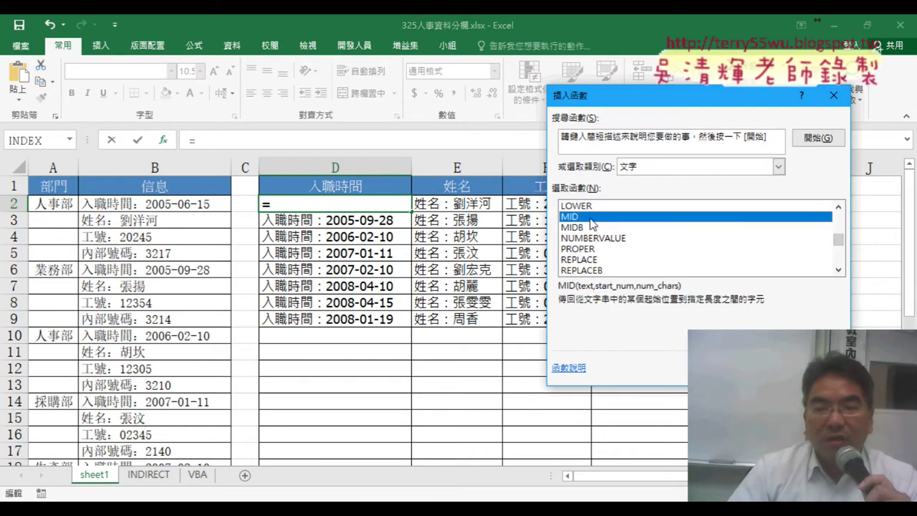
pyautogui.moveTo(587, 126); pyautogui.dragTo(351, 219)
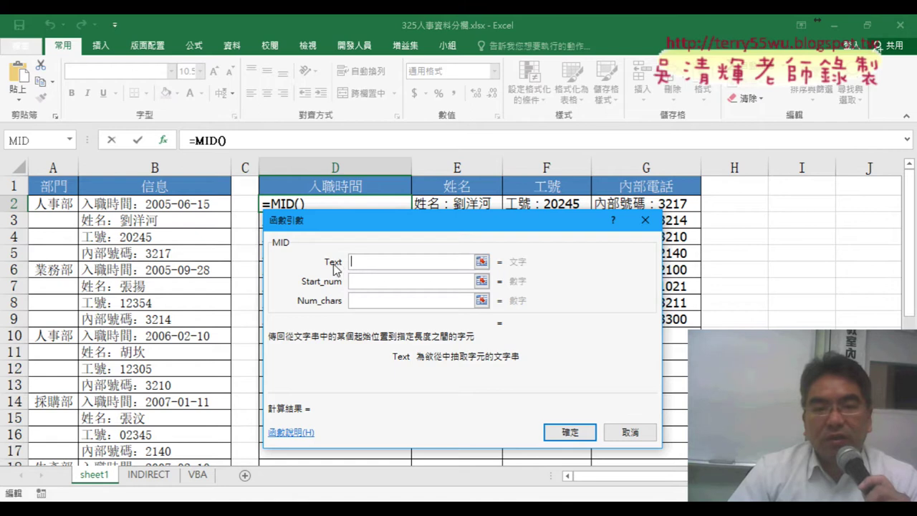
# Paste the INDEX expression as MID's Text and set Start_num to LEN(D1)+2
pyautogui.rightClick(373, 262)
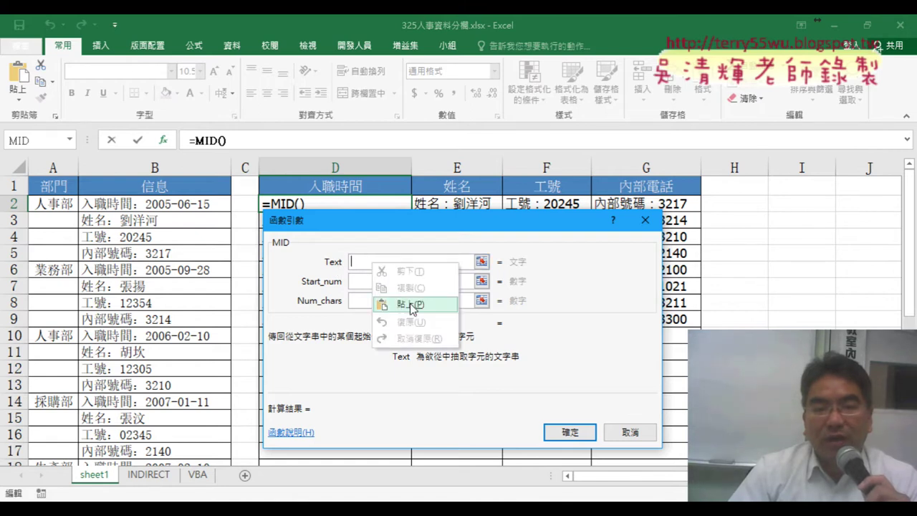
pyautogui.click(411, 304)
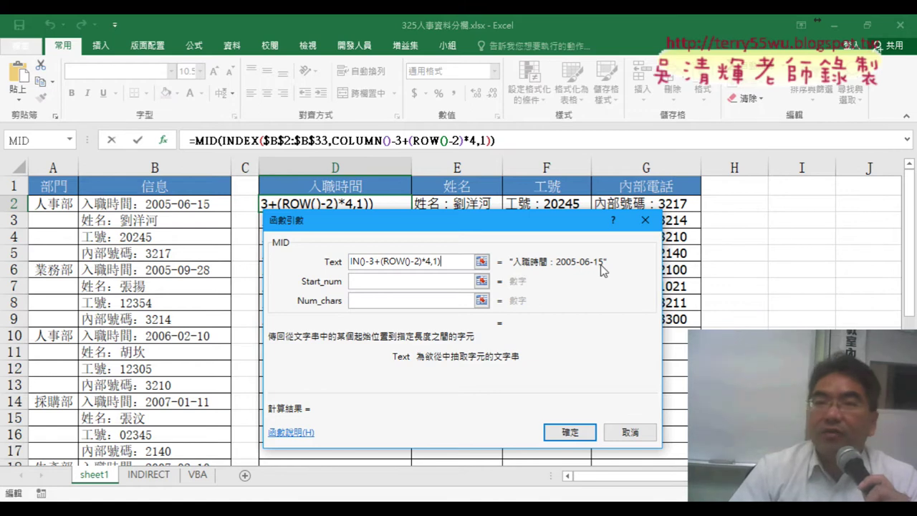
pyautogui.click(383, 284)
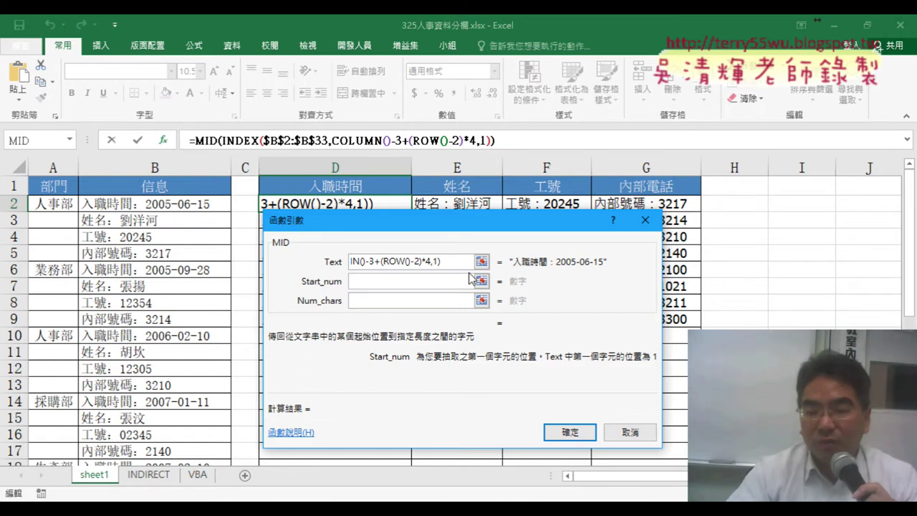
pyautogui.write('6')
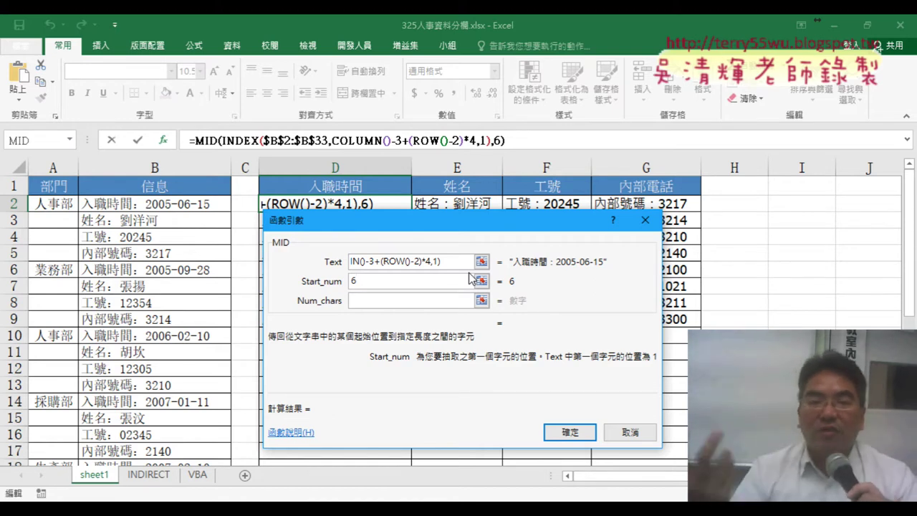
pyautogui.press('BackSpace')
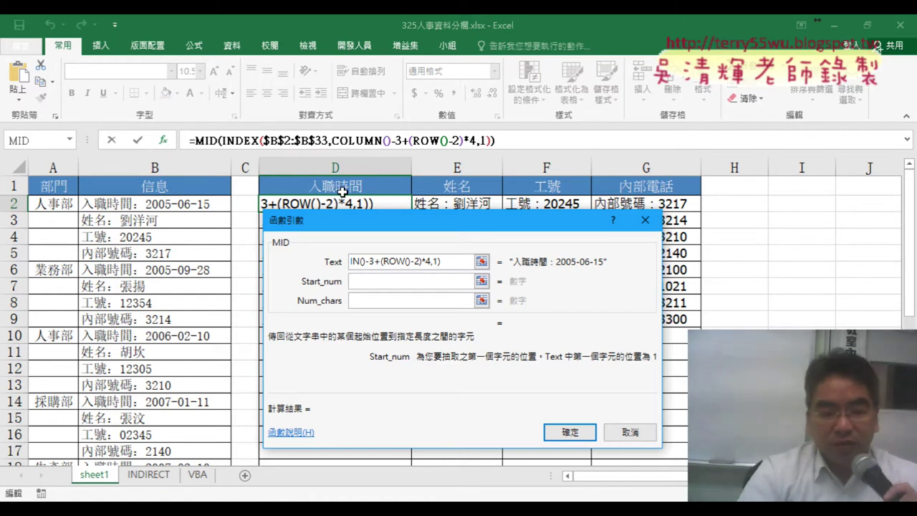
pyautogui.write('len')
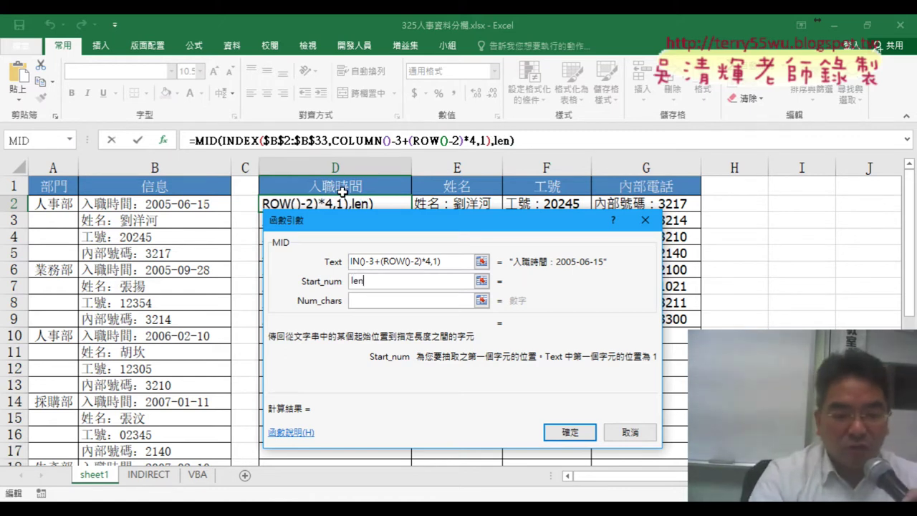
pyautogui.write('(')
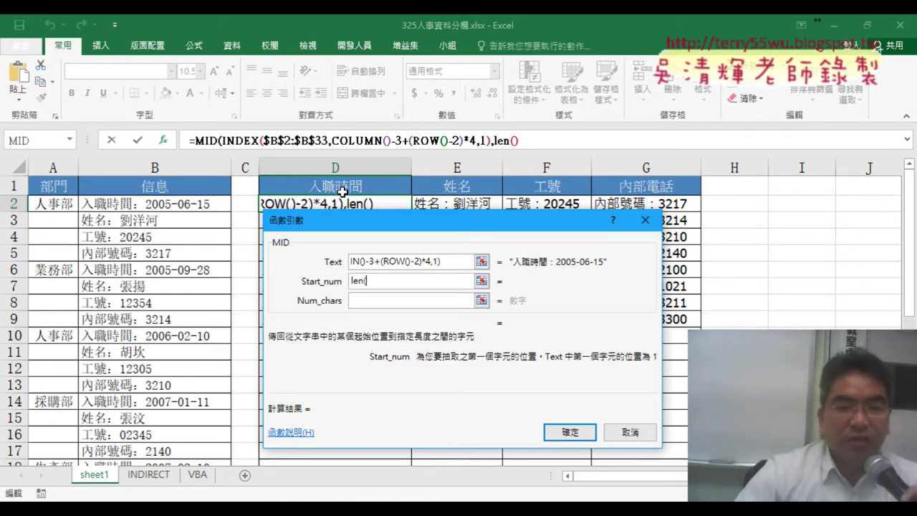
pyautogui.click(347, 191)
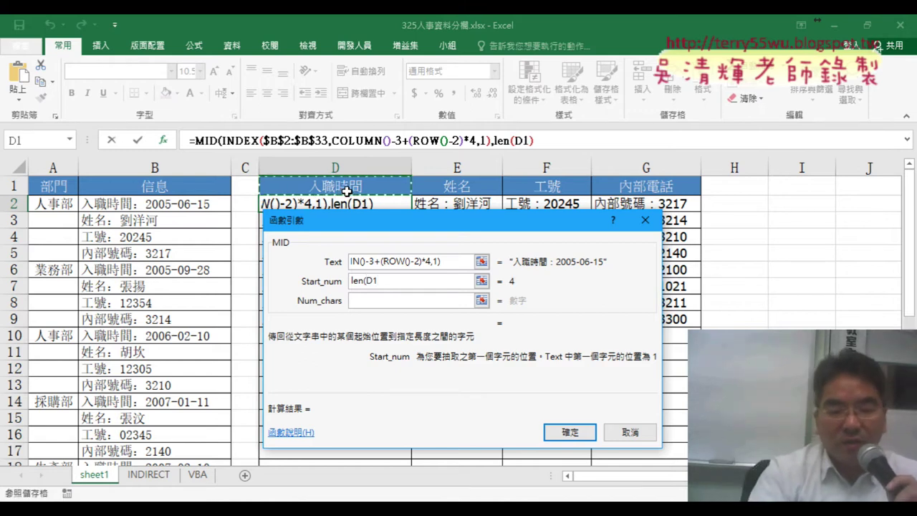
pyautogui.write(')')
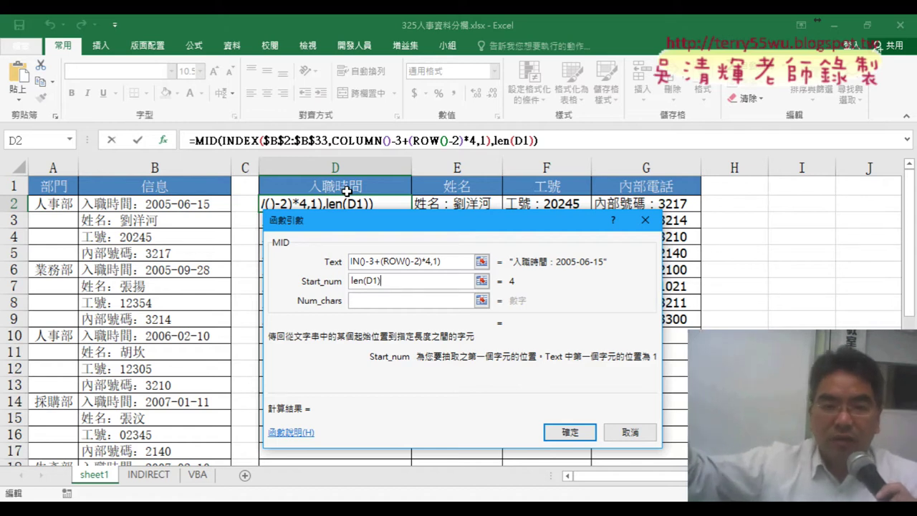
pyautogui.write('+')
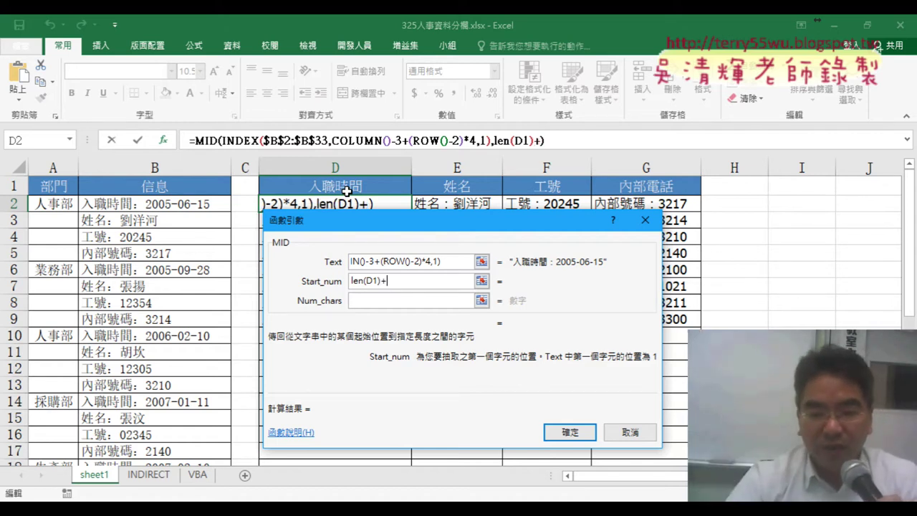
pyautogui.write('2')
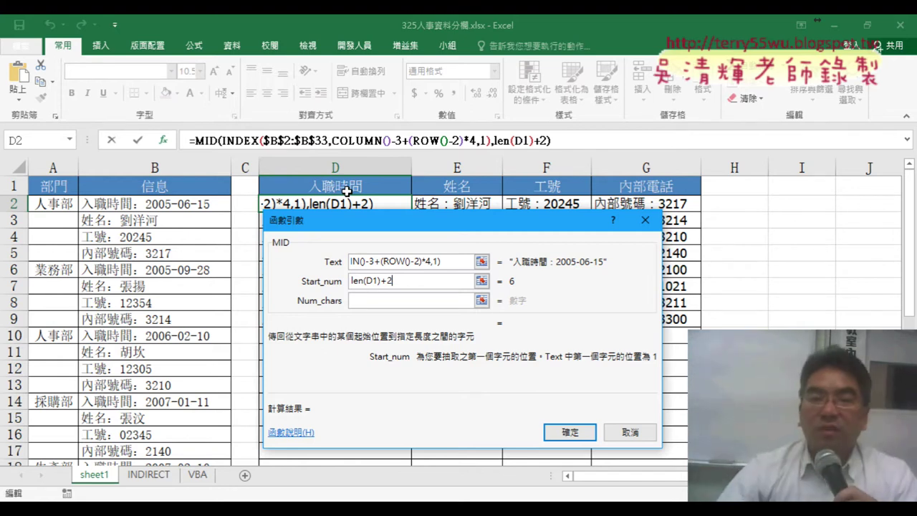
pyautogui.moveTo(392, 214); pyautogui.dragTo(390, 243)
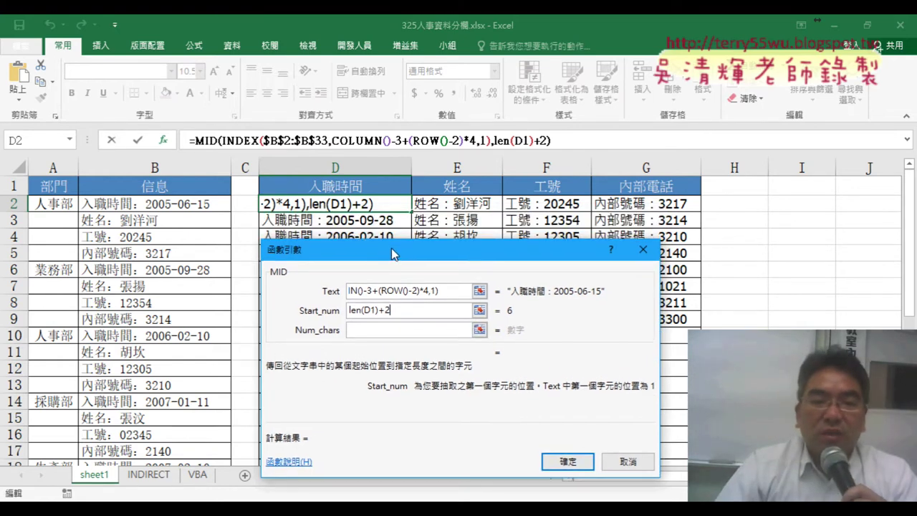
# Set Num_chars to 99, anchor the start to LEN(D$1)+2, and confirm to show 2005-06-15
pyautogui.click(373, 330)
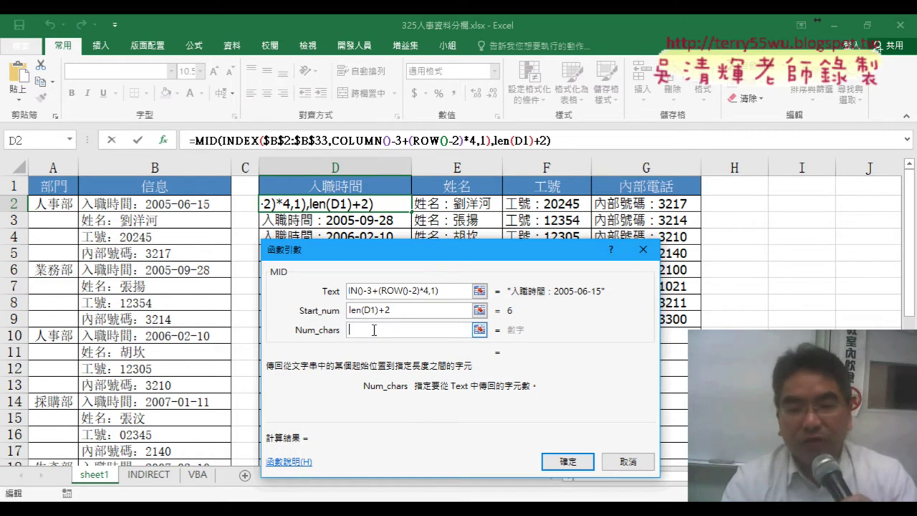
pyautogui.write('9')
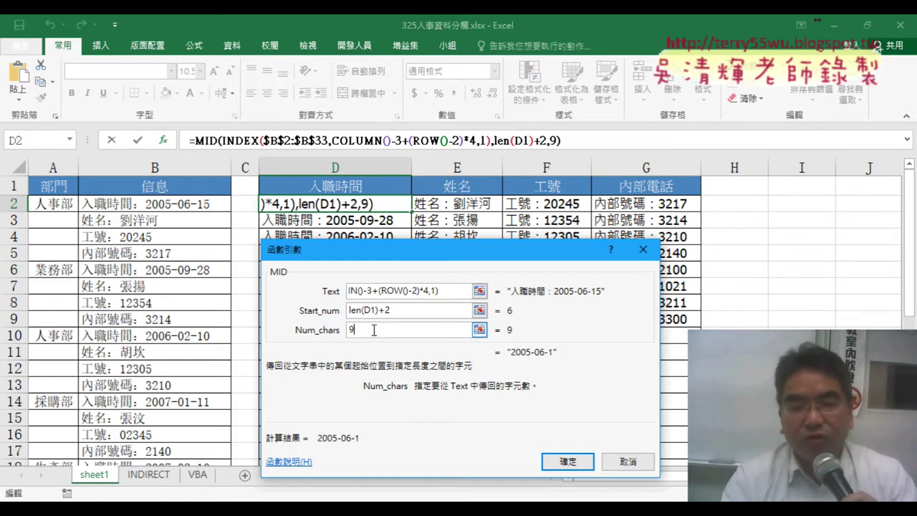
pyautogui.write('9')
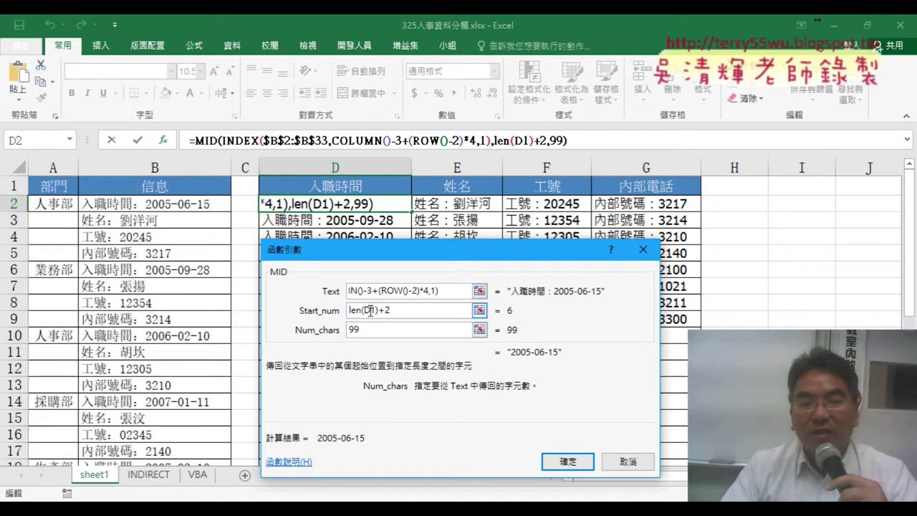
pyautogui.moveTo(401, 311); pyautogui.dragTo(351, 310)
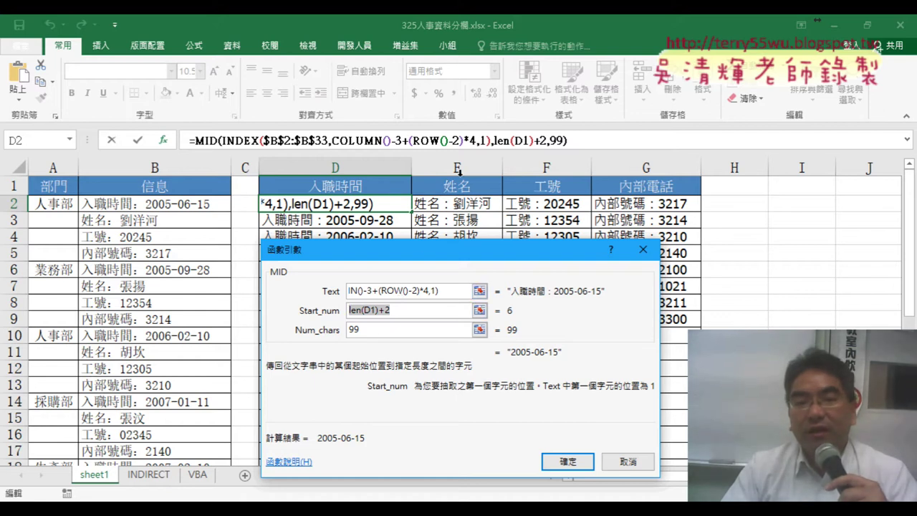
pyautogui.click(395, 309)
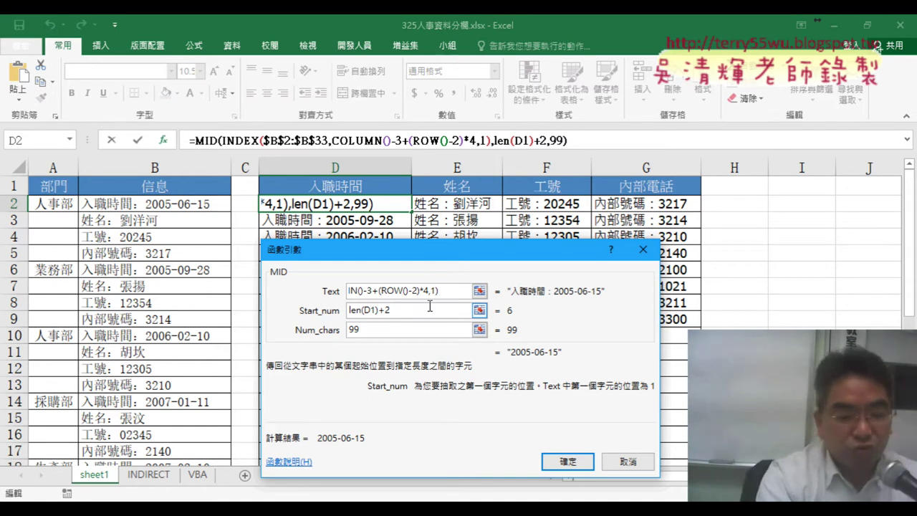
pyautogui.write('$')
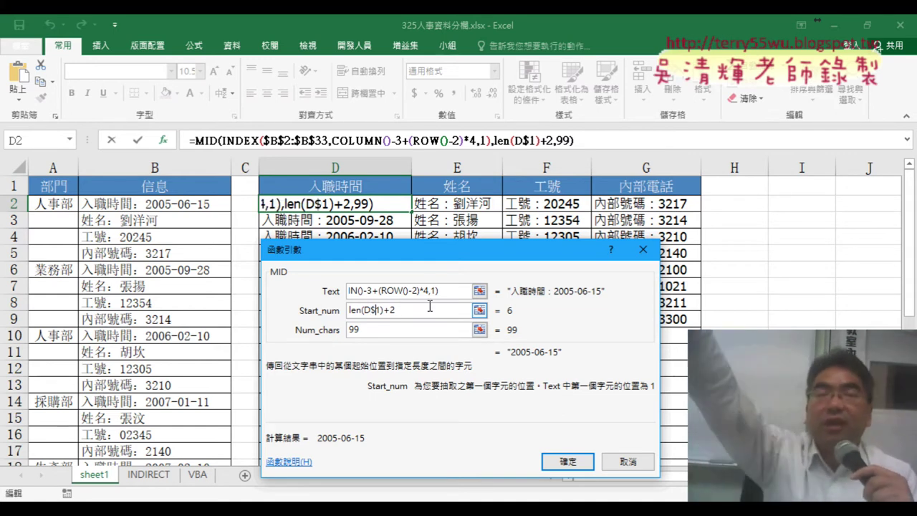
pyautogui.click(567, 462)
# Fill the MID formula across D2:G9 and autofit columns D through G
pyautogui.moveTo(411, 209)
pyautogui.mouseDown()
pyautogui.moveTo(707, 212)
pyautogui.moveTo(703, 327)
pyautogui.mouseUp()
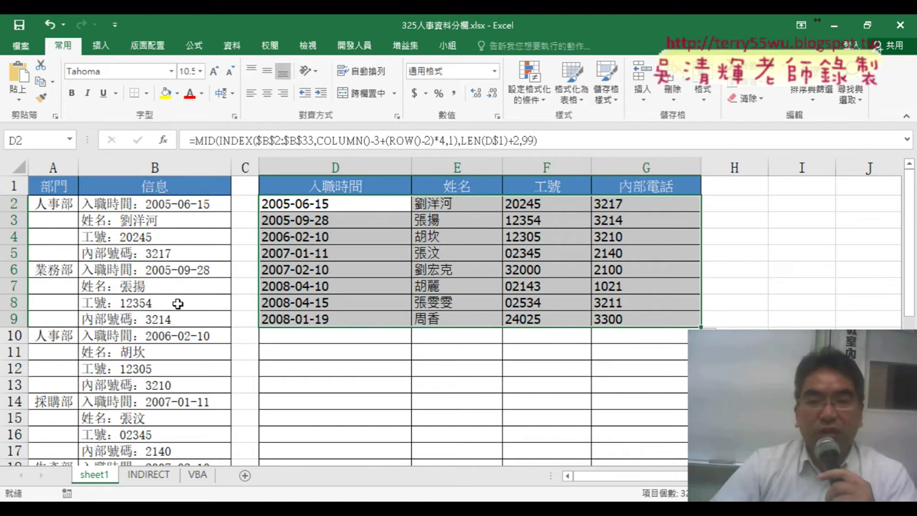
pyautogui.doubleClick(412, 171)
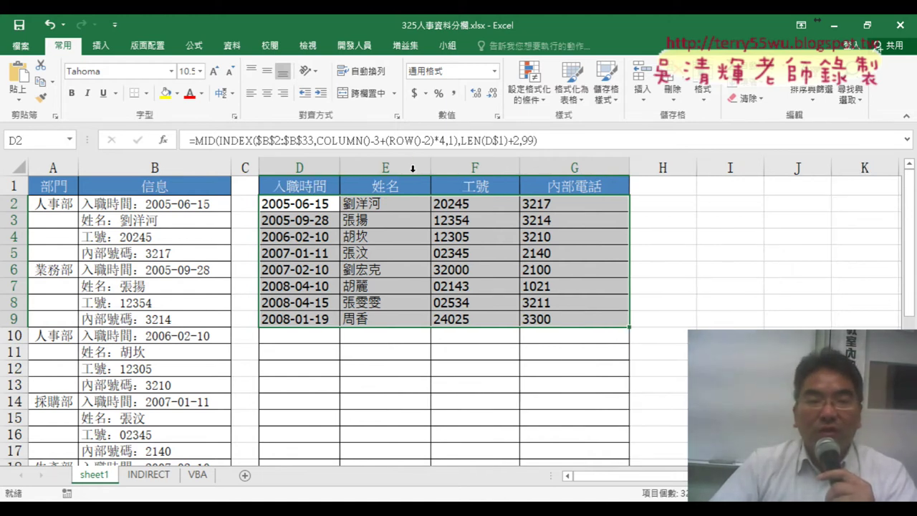
pyautogui.doubleClick(430, 166)
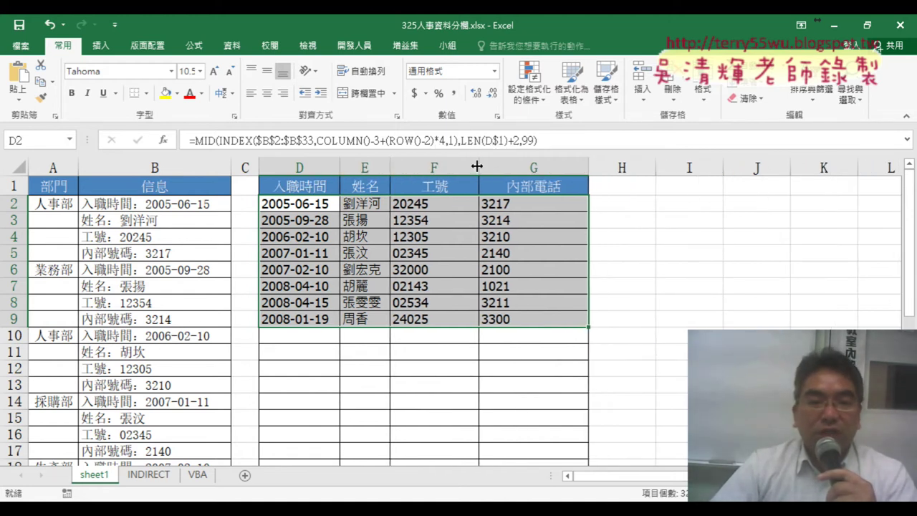
pyautogui.doubleClick(479, 166)
pyautogui.doubleClick(547, 166)
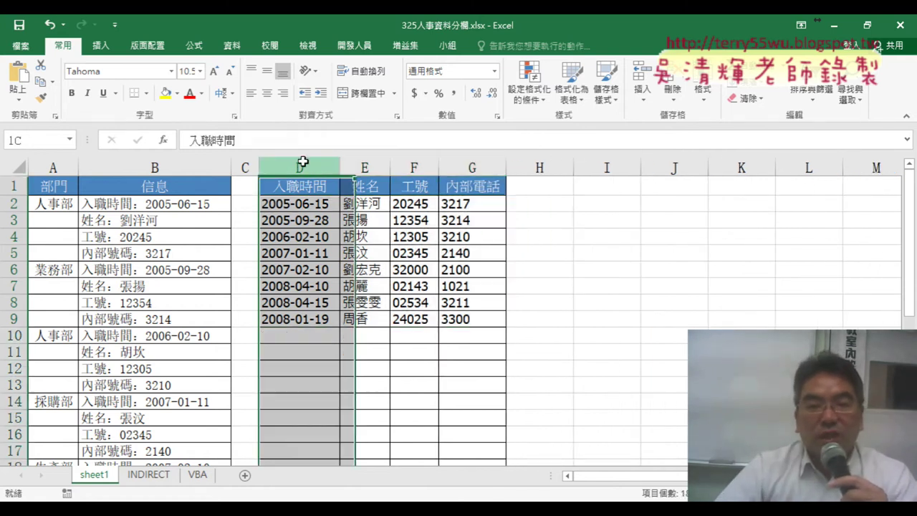
pyautogui.moveTo(301, 166); pyautogui.dragTo(478, 167)
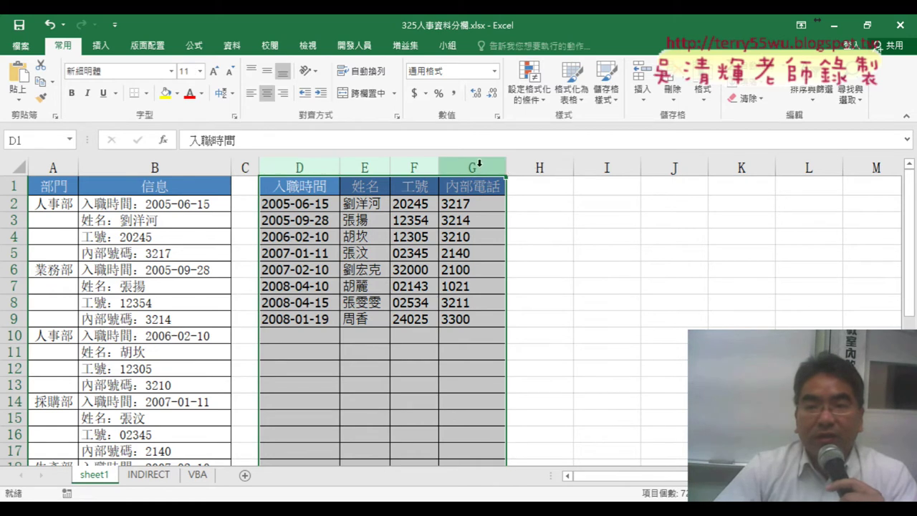
pyautogui.click(703, 93)
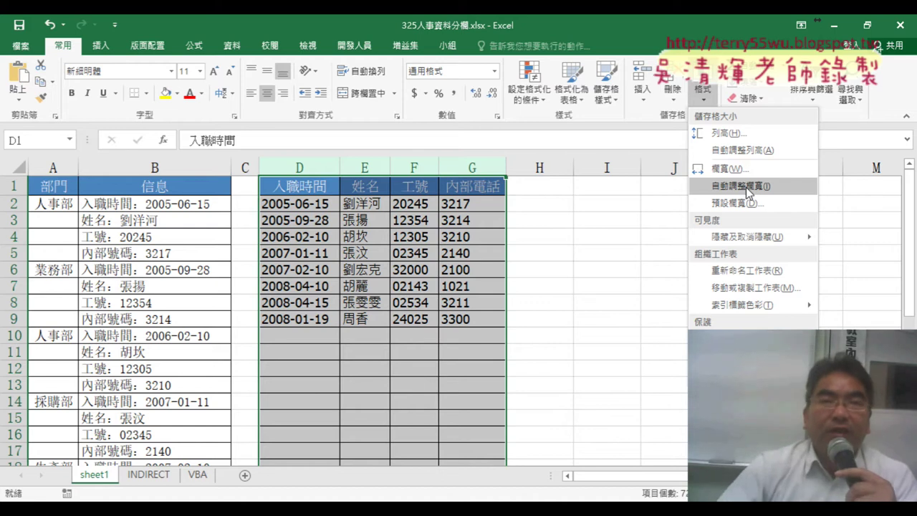
# Inspect D2's MID(INDEX) formula, then move to the INDIRECT sheet
pyautogui.click(303, 215)
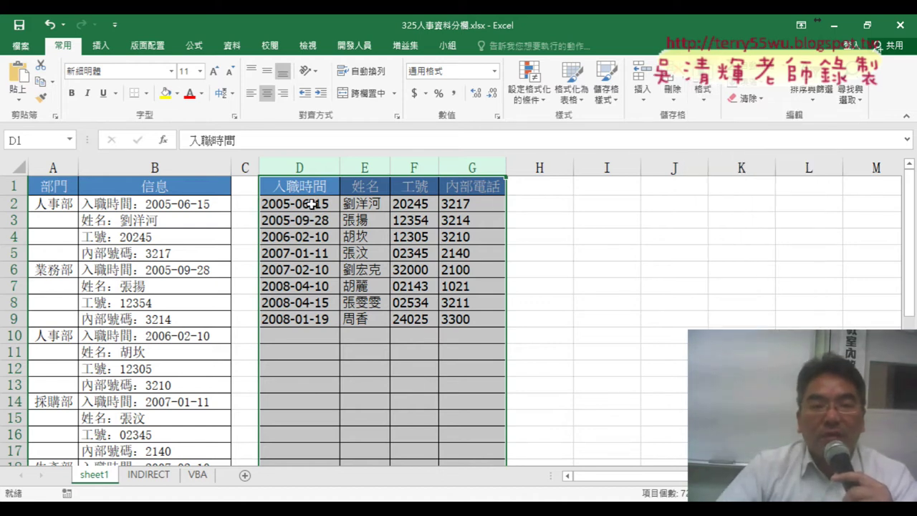
pyautogui.click(312, 204)
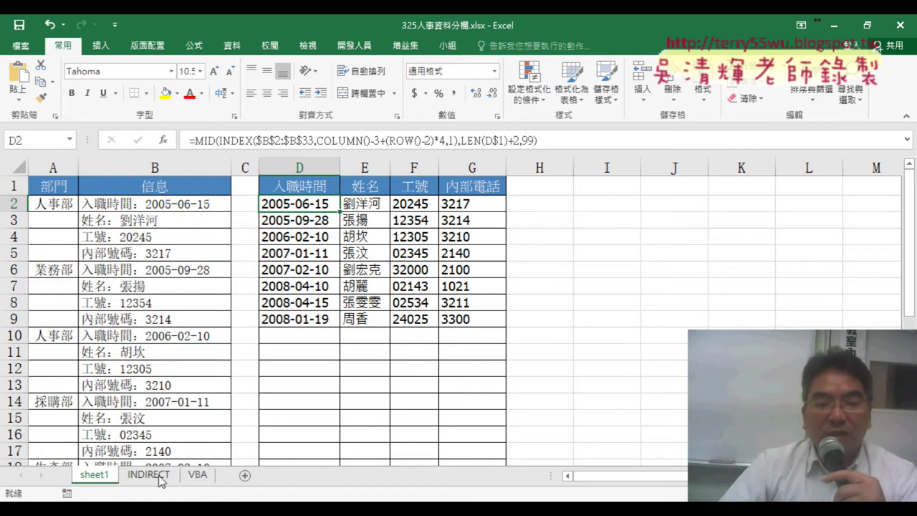
pyautogui.click(159, 477)
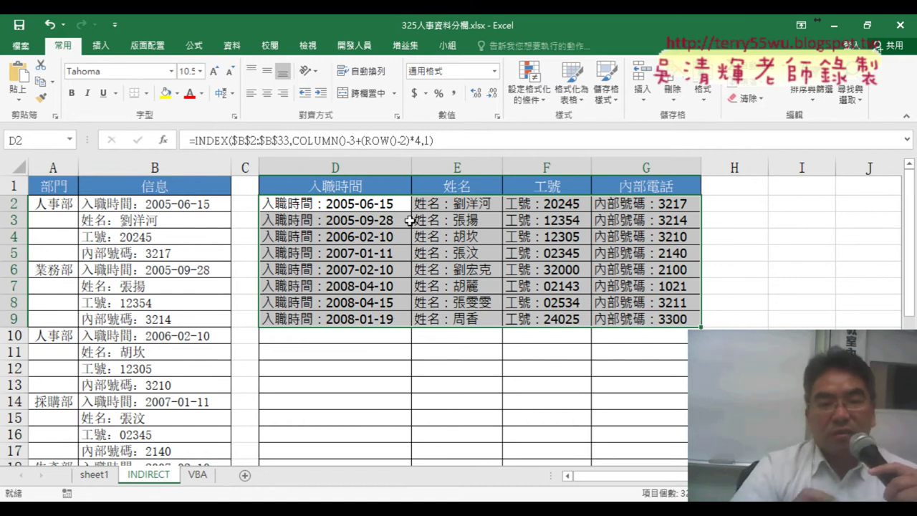
# Clear D2:G9 and insert INDIRECT from the Lookup & Reference category into D2
pyautogui.press('Delete')
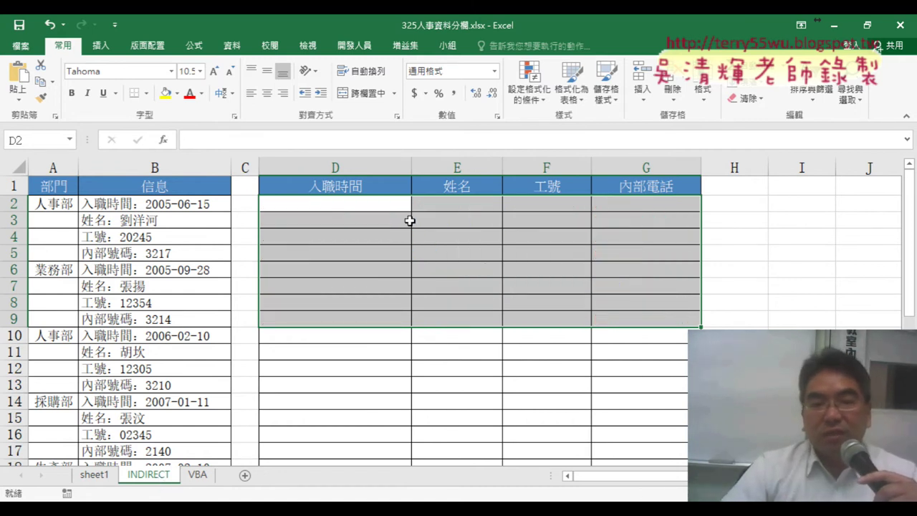
pyautogui.click(378, 211)
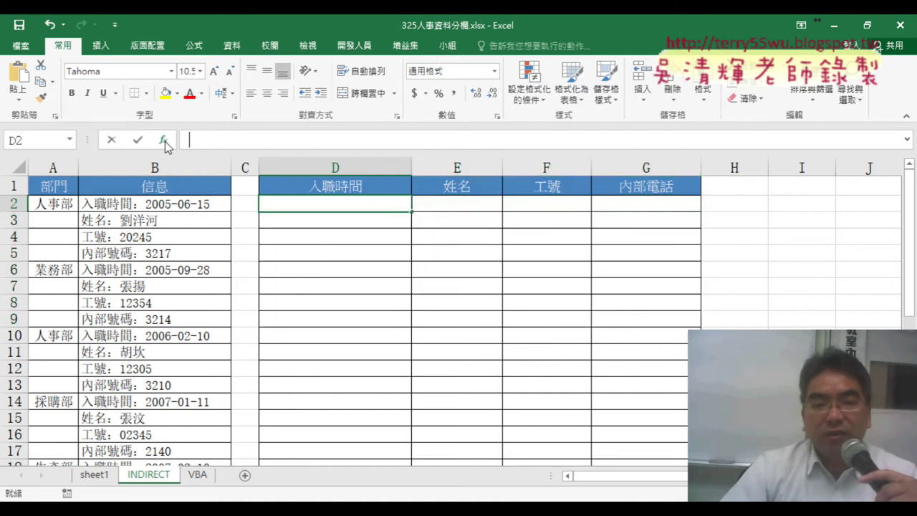
pyautogui.click(164, 141)
pyautogui.moveTo(401, 212); pyautogui.dragTo(521, 98)
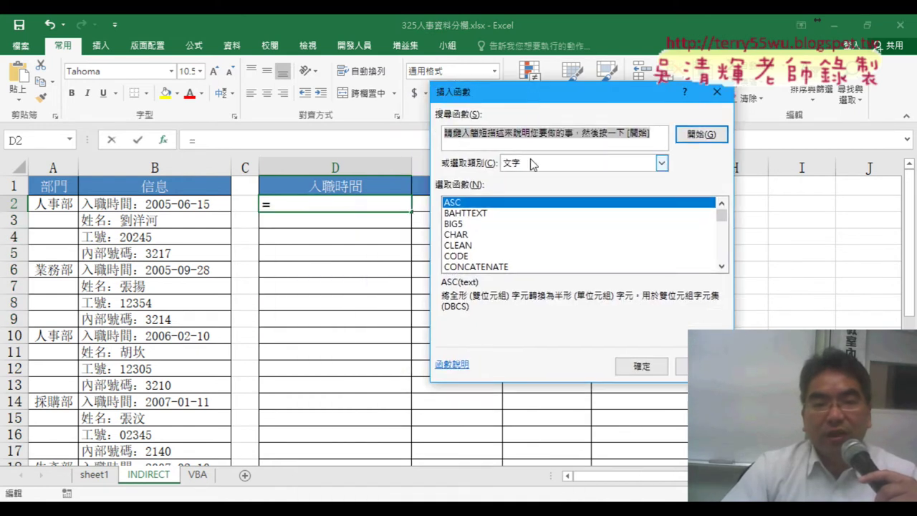
pyautogui.click(534, 164)
pyautogui.click(542, 241)
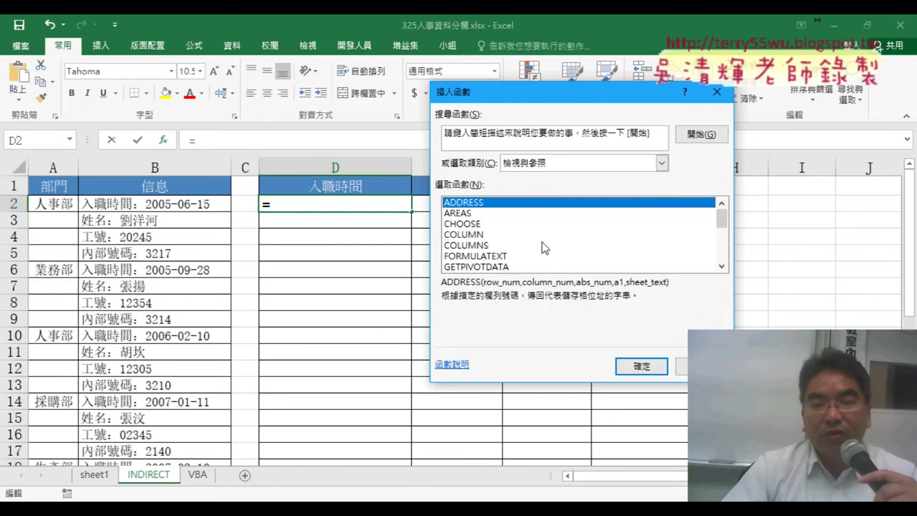
pyautogui.moveTo(722, 217); pyautogui.dragTo(722, 237)
pyautogui.doubleClick(513, 235)
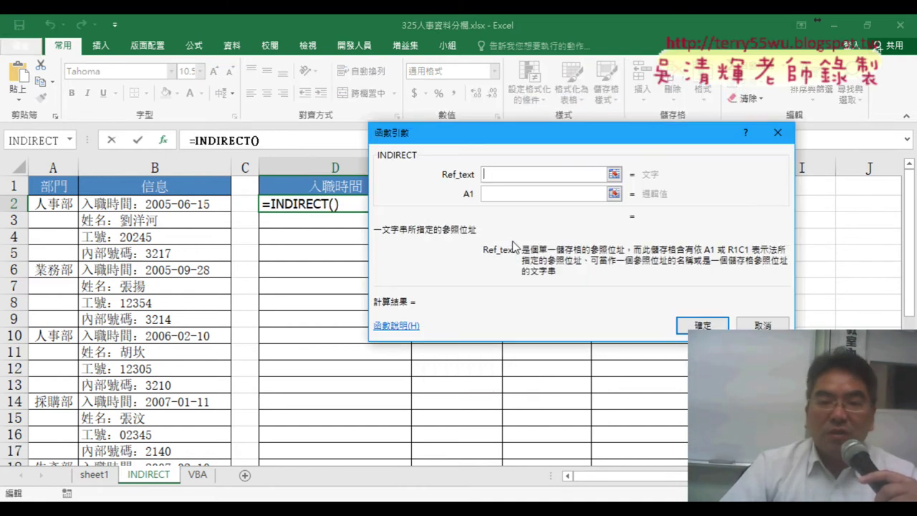
# Mark up the colon-separated entries in B2 and B3 with pen notes, then erase them
pyautogui.moveTo(515, 133); pyautogui.dragTo(509, 184)
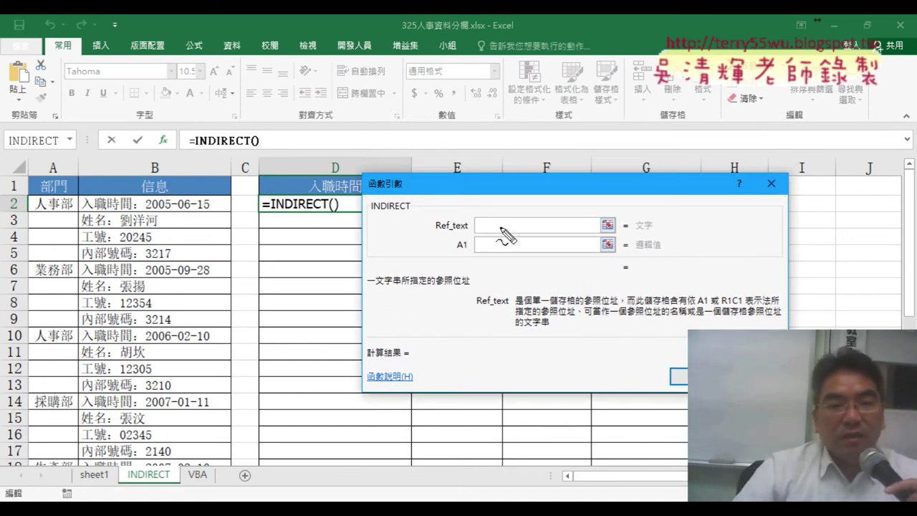
pyautogui.moveTo(141, 212); pyautogui.dragTo(164, 205)
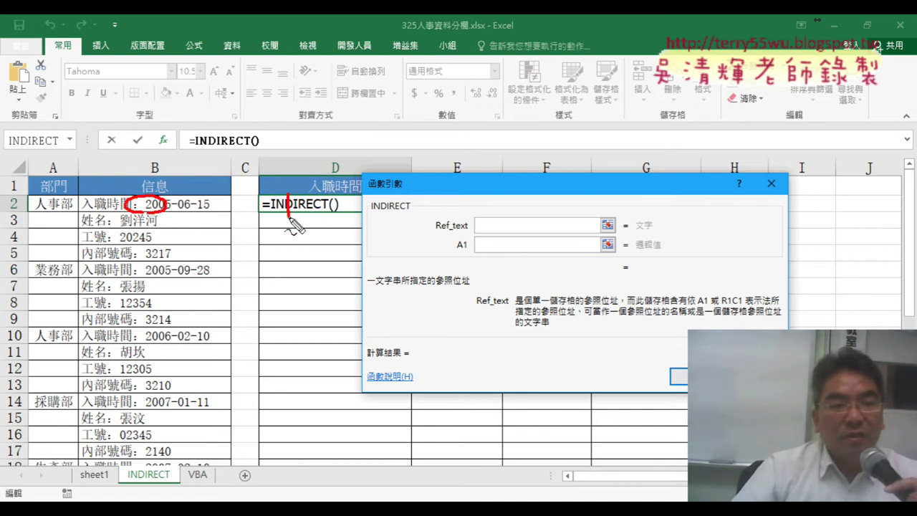
pyautogui.moveTo(316, 208); pyautogui.dragTo(327, 213)
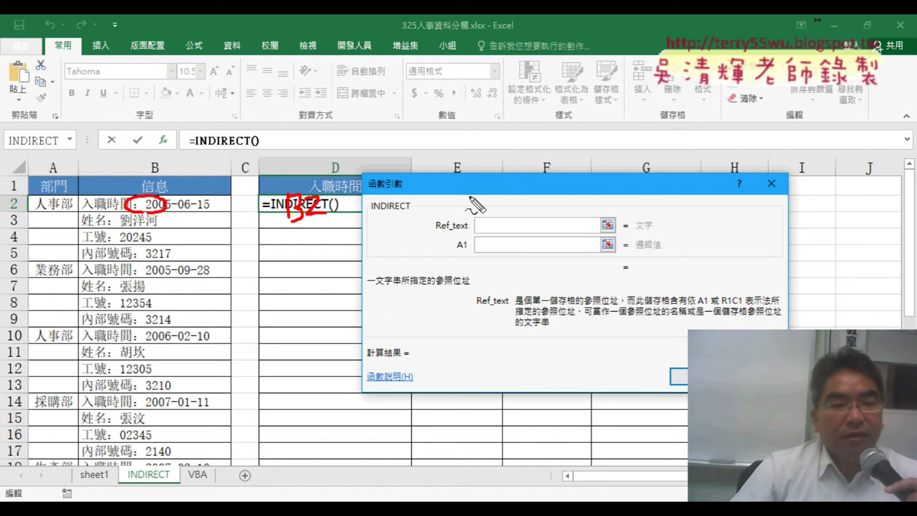
pyautogui.moveTo(166, 208); pyautogui.dragTo(157, 233)
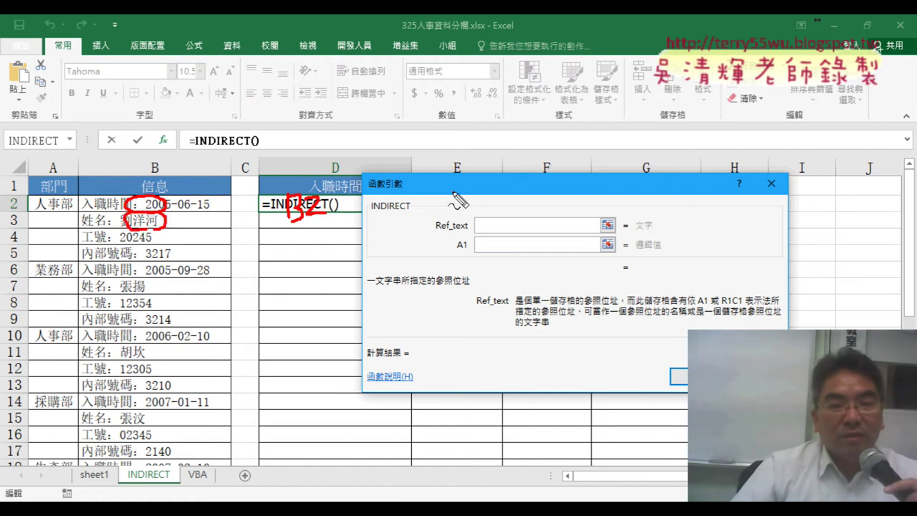
pyautogui.press('Escape')
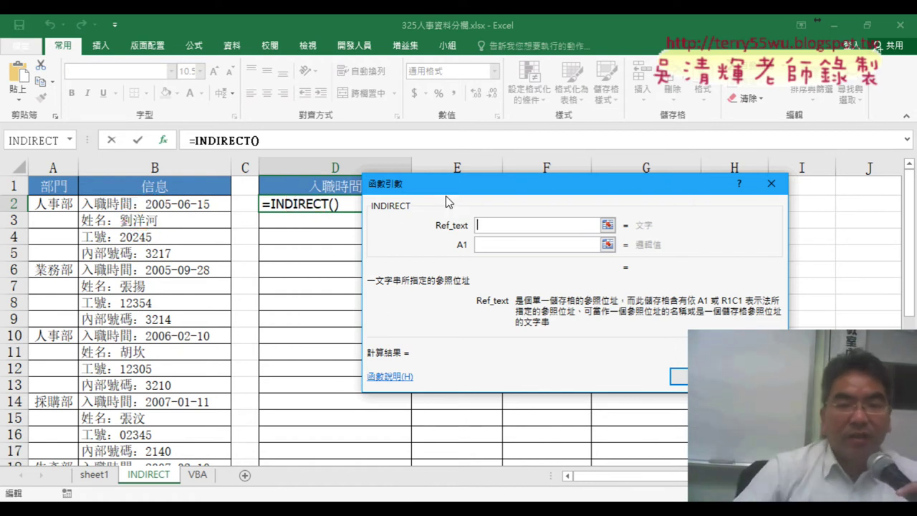
# Cancel the unfinished INDIRECT formula and return to sheet1
pyautogui.moveTo(466, 189); pyautogui.dragTo(440, 286)
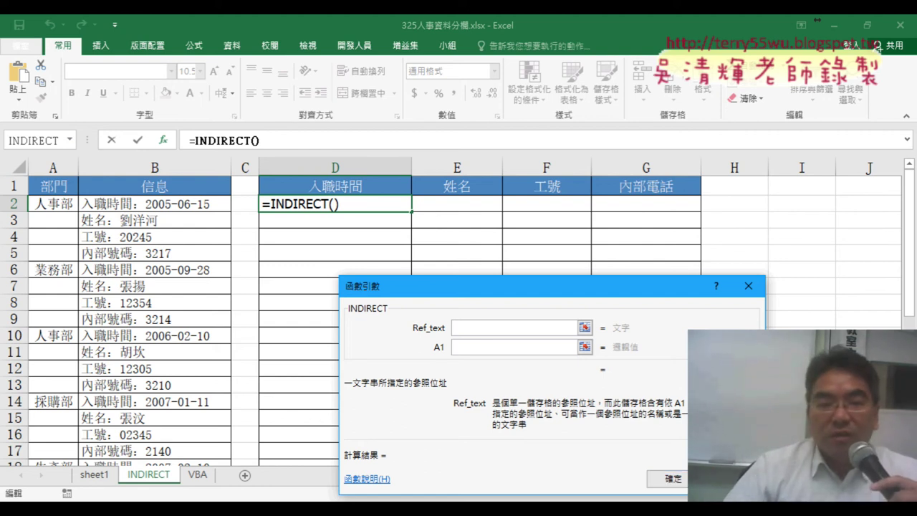
pyautogui.press('Escape')
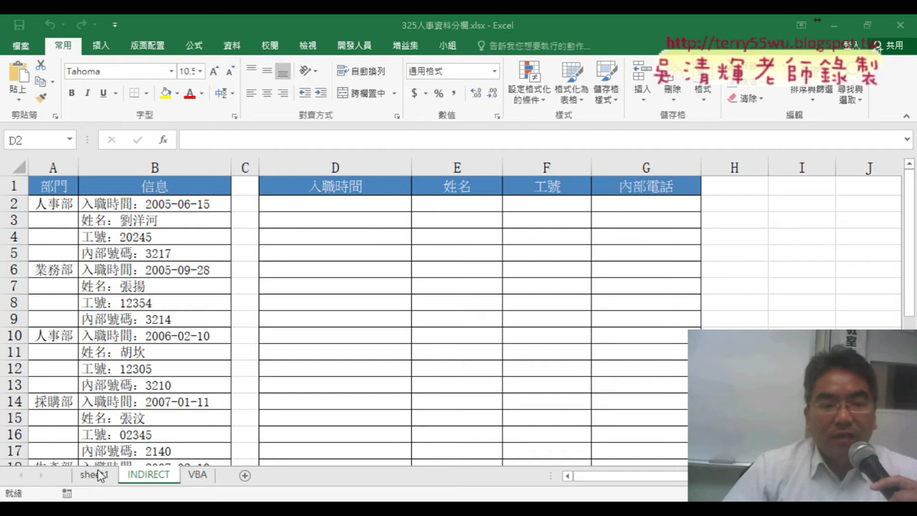
pyautogui.click(94, 475)
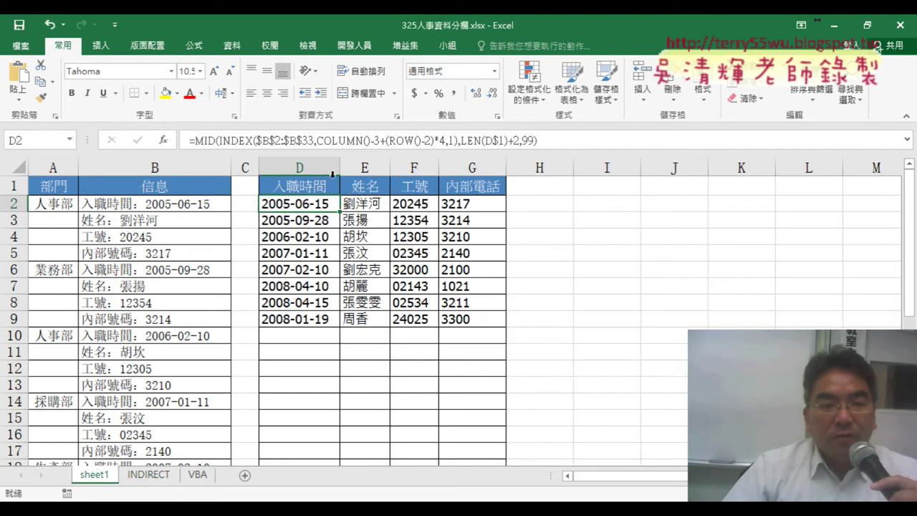
# Copy the COLUMN()-3+(ROW()-2) part of sheet1's D2 formula, leaving it unchanged
pyautogui.click(321, 141)
pyautogui.moveTo(347, 141); pyautogui.dragTo(435, 143)
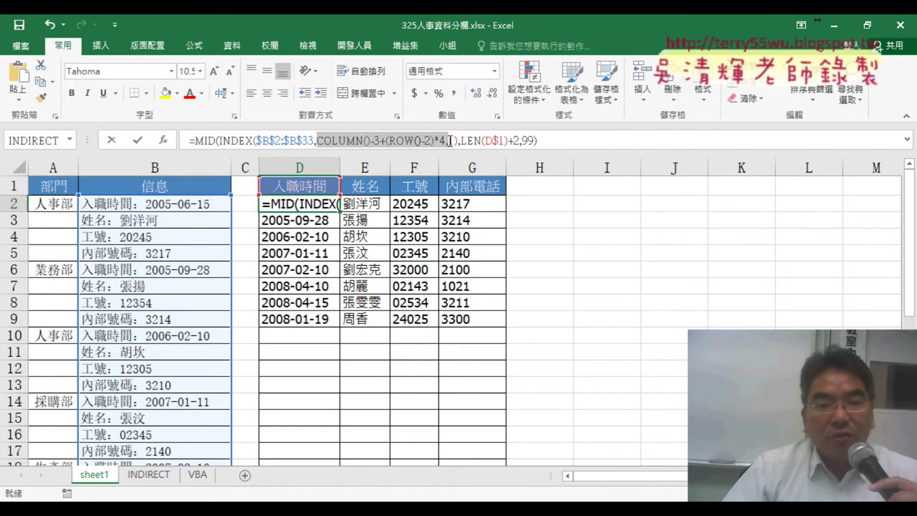
pyautogui.rightClick(448, 143)
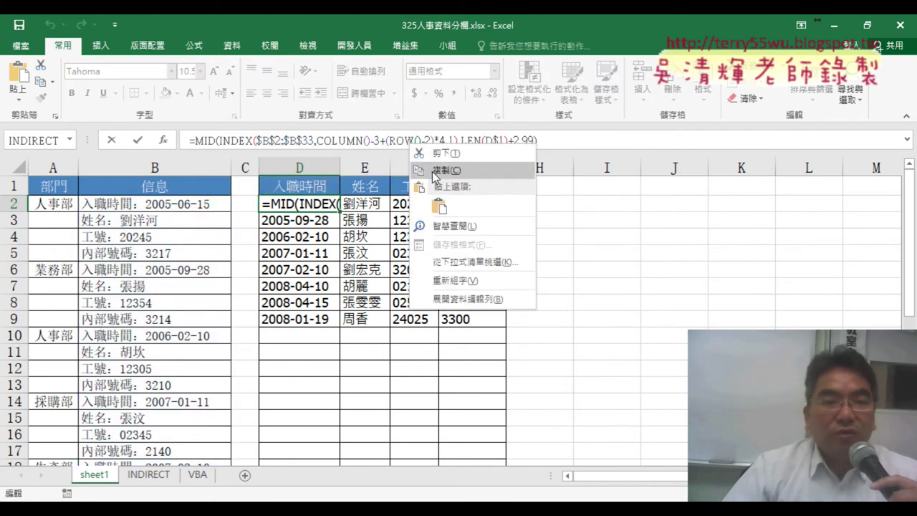
pyautogui.press('Escape')
pyautogui.click(111, 141)
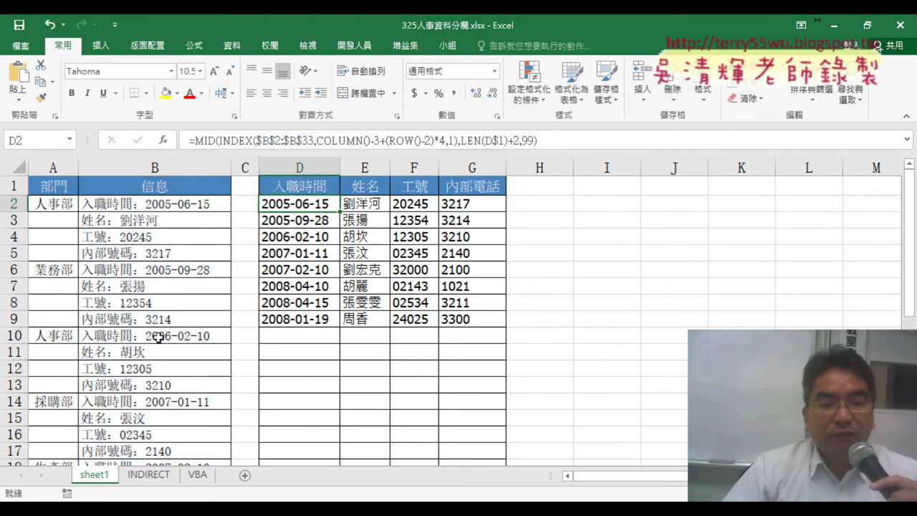
pyautogui.click(153, 482)
# Enter =COLUMN()-2+(ROW()-2)*4 in D2 on the INDIRECT sheet
pyautogui.click(252, 142)
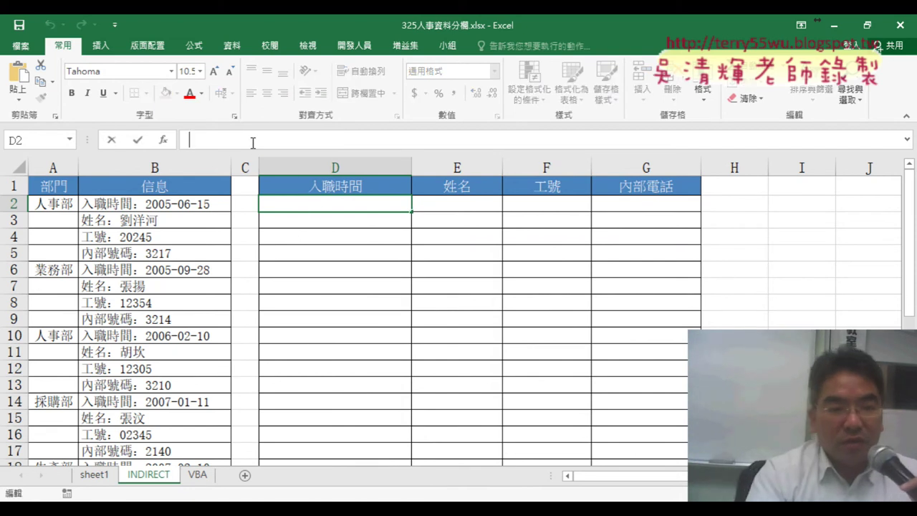
pyautogui.write('=COLUMN()-3+(ROW()-2)*4')
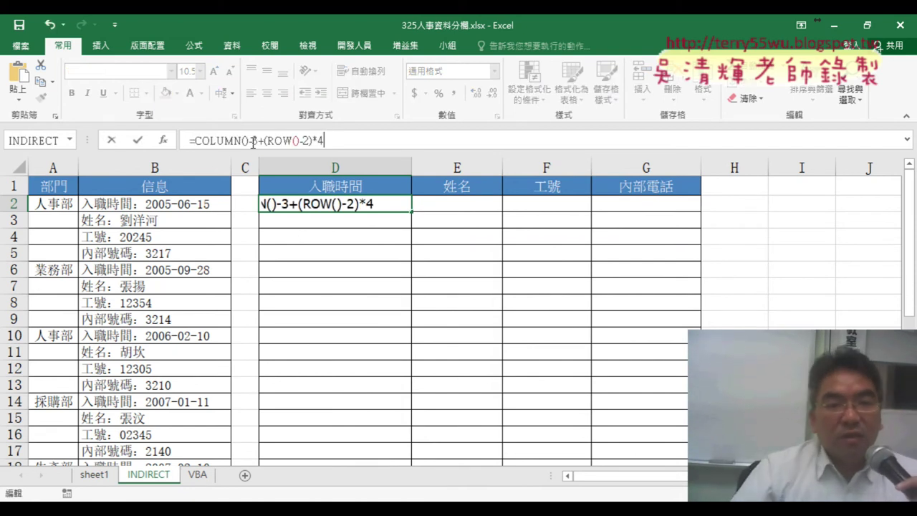
pyautogui.click(137, 141)
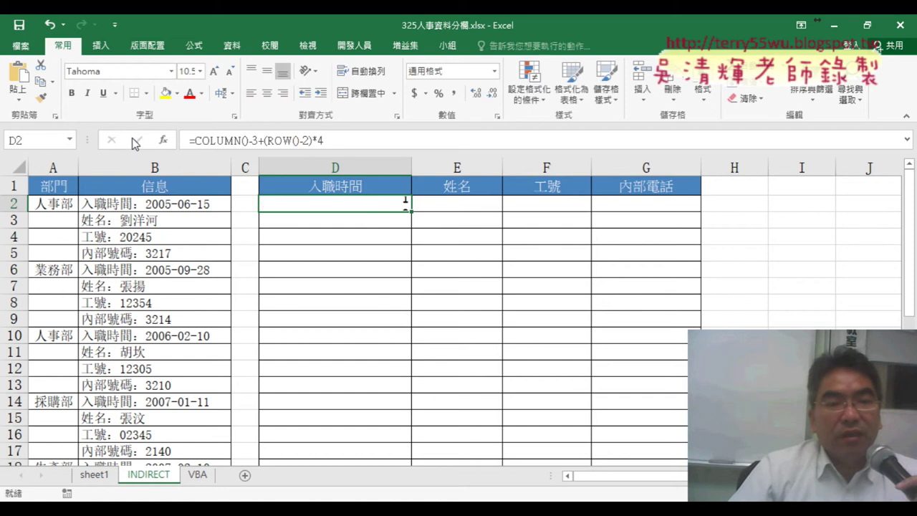
pyautogui.click(255, 140)
pyautogui.click(255, 140)
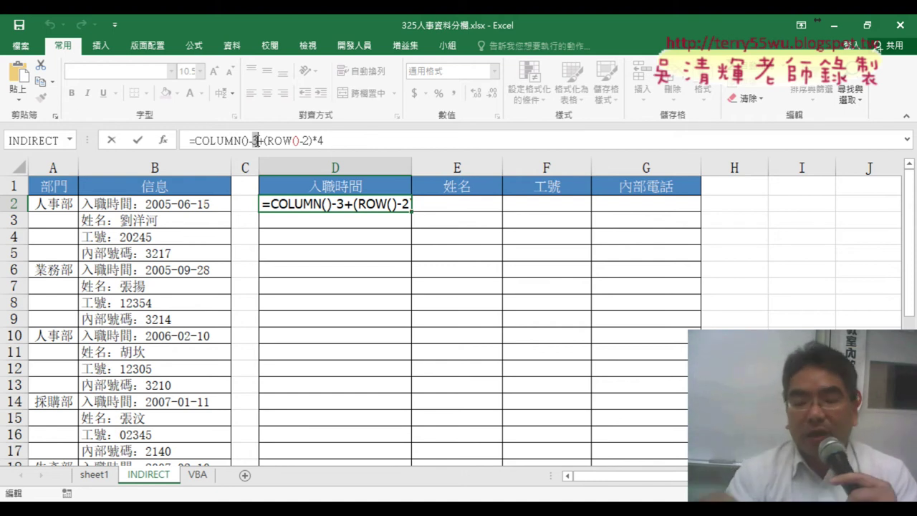
pyautogui.write('2')
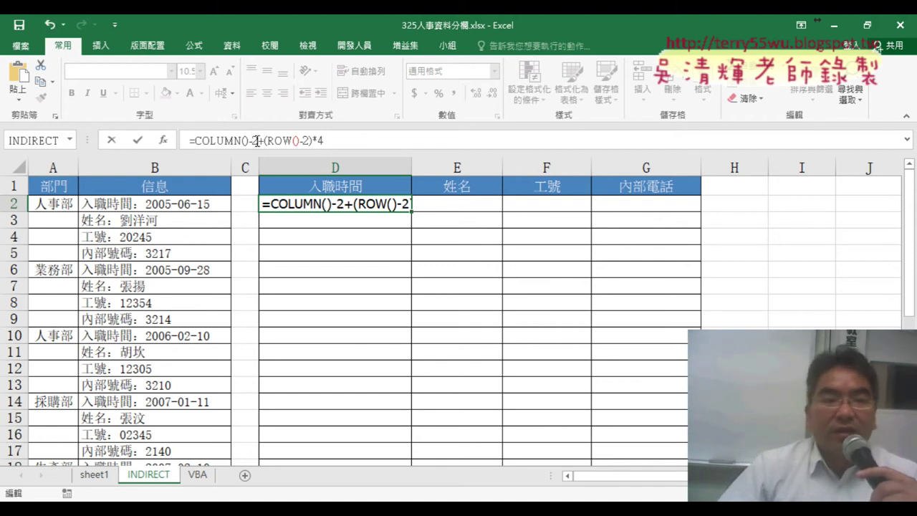
pyautogui.click(138, 144)
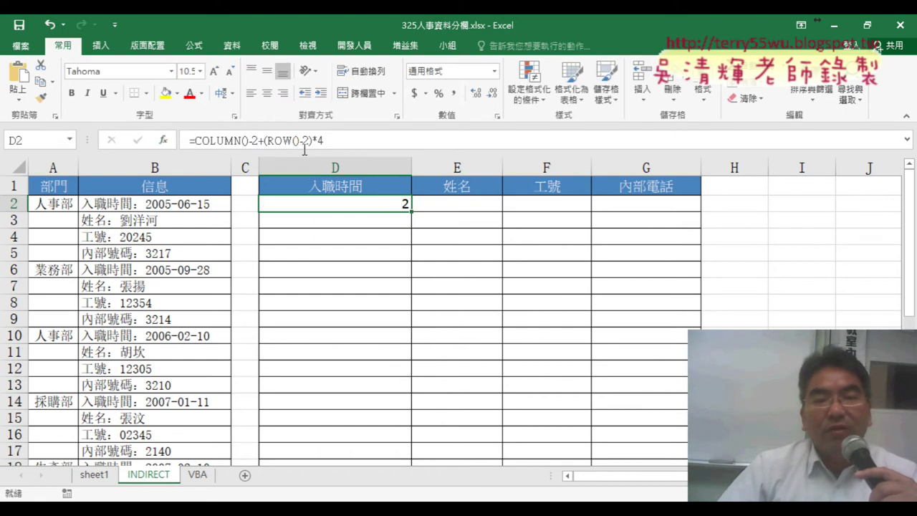
# Fill the position formula across to G2 and down to row 9, numbering 2 through 33
pyautogui.moveTo(412, 213)
pyautogui.mouseDown()
pyautogui.moveTo(704, 213)
pyautogui.moveTo(704, 307)
pyautogui.mouseUp()
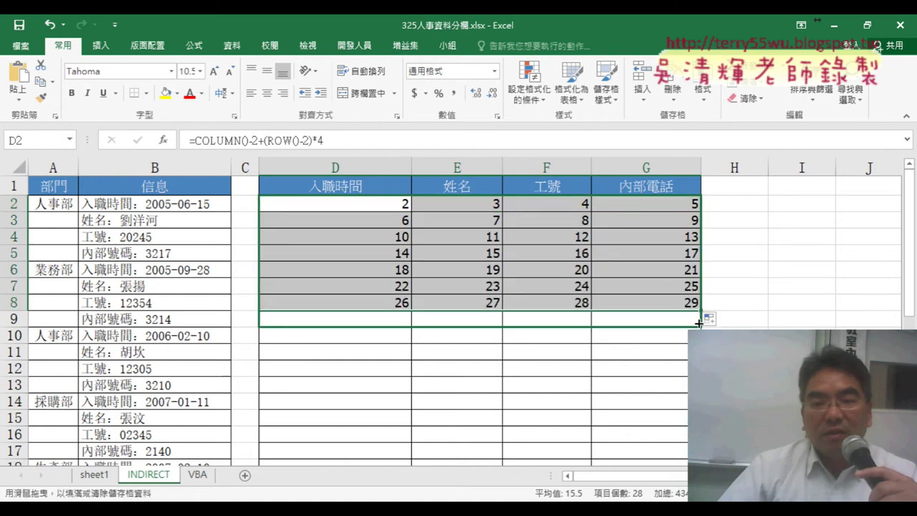
pyautogui.moveTo(704, 309); pyautogui.dragTo(704, 327)
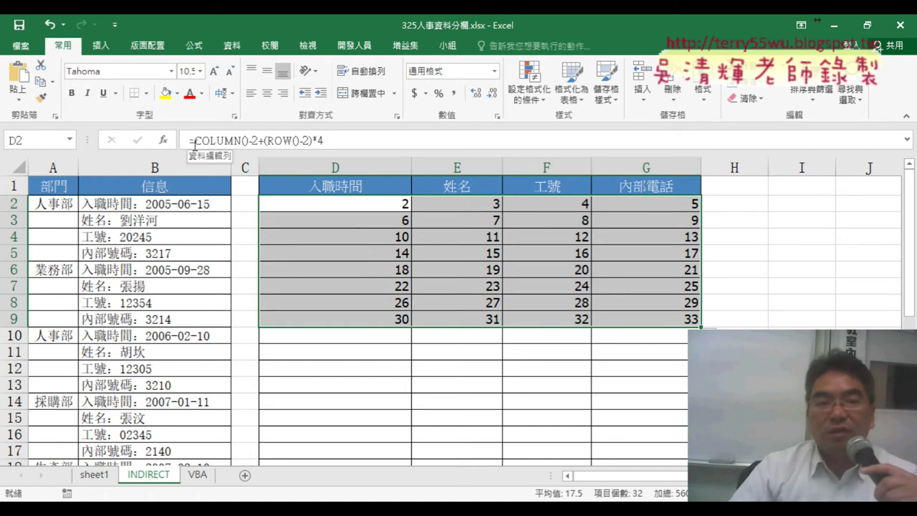
pyautogui.moveTo(195, 141); pyautogui.dragTo(324, 140)
pyautogui.rightClick(304, 143)
pyautogui.click(323, 153)
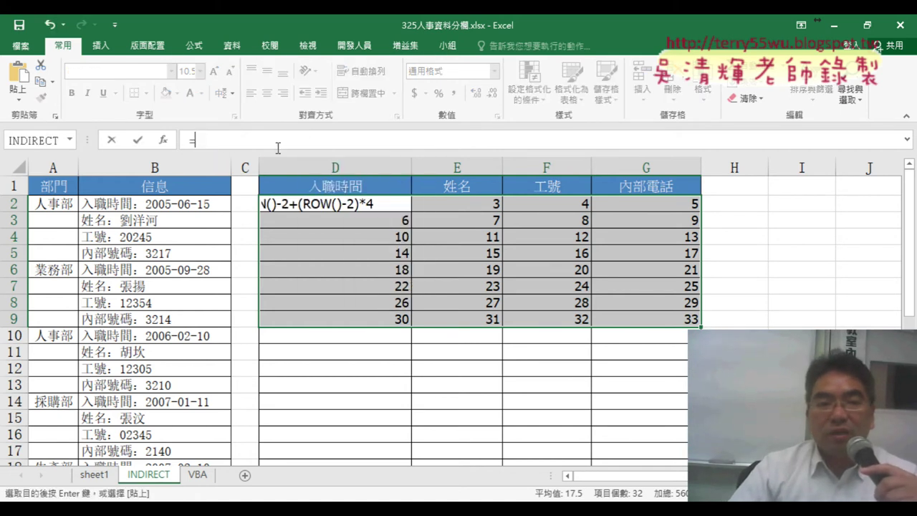
pyautogui.click(165, 140)
pyautogui.click(632, 276)
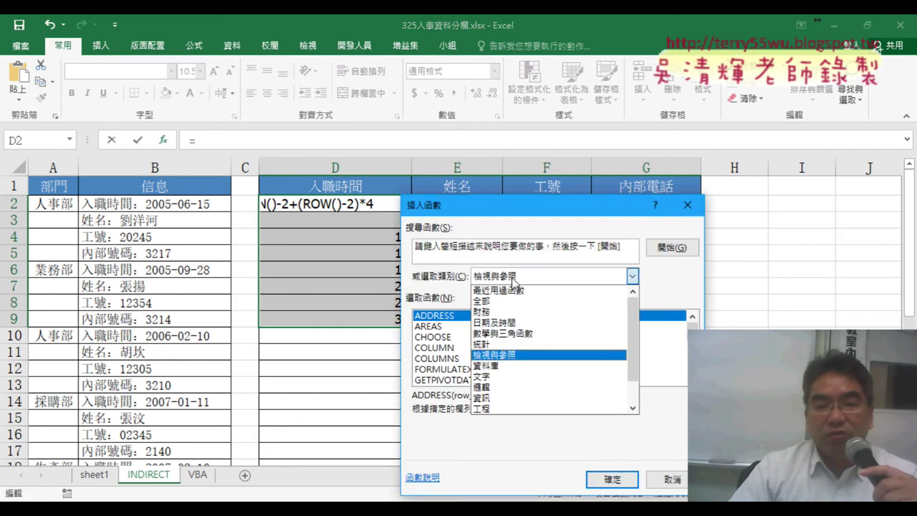
pyautogui.click(516, 290)
pyautogui.doubleClick(450, 316)
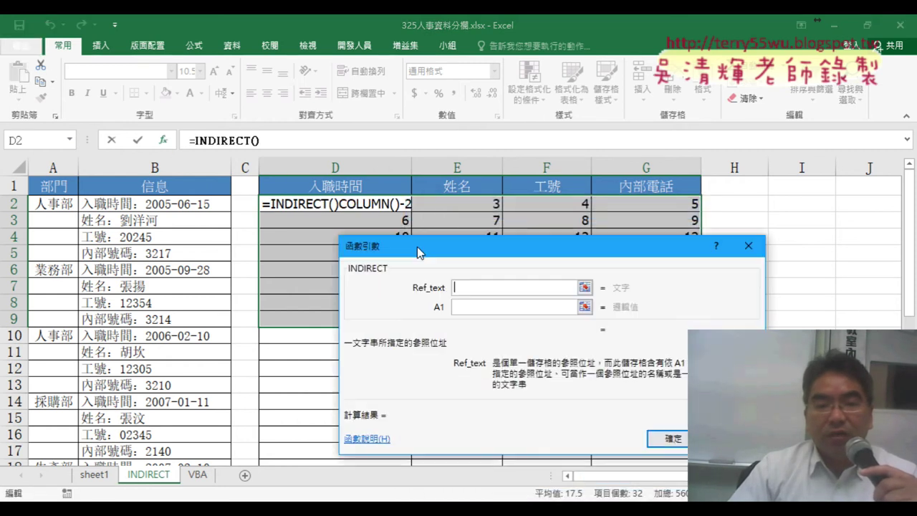
pyautogui.moveTo(428, 246); pyautogui.dragTo(359, 218)
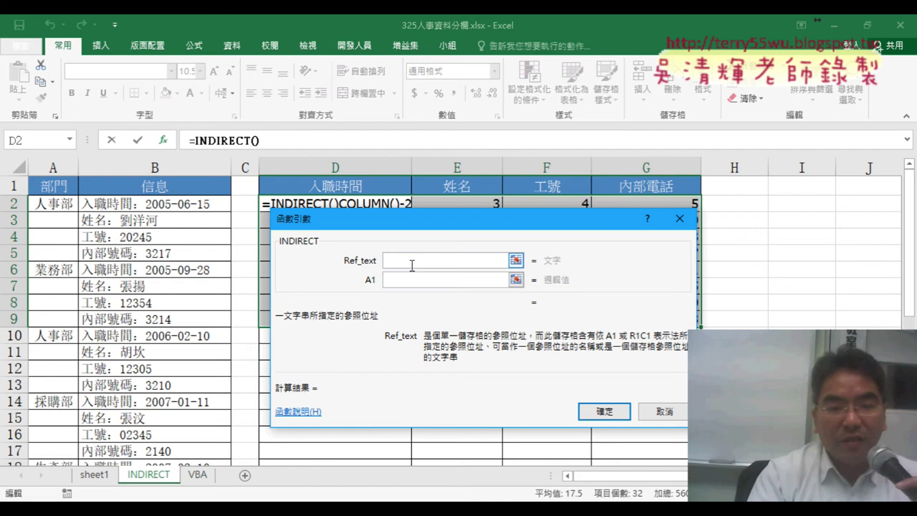
pyautogui.write('"')
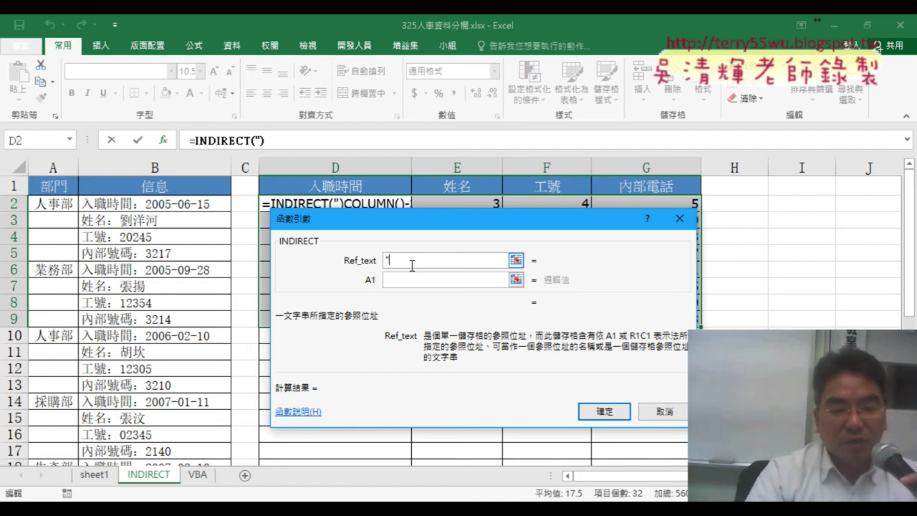
pyautogui.write('B"')
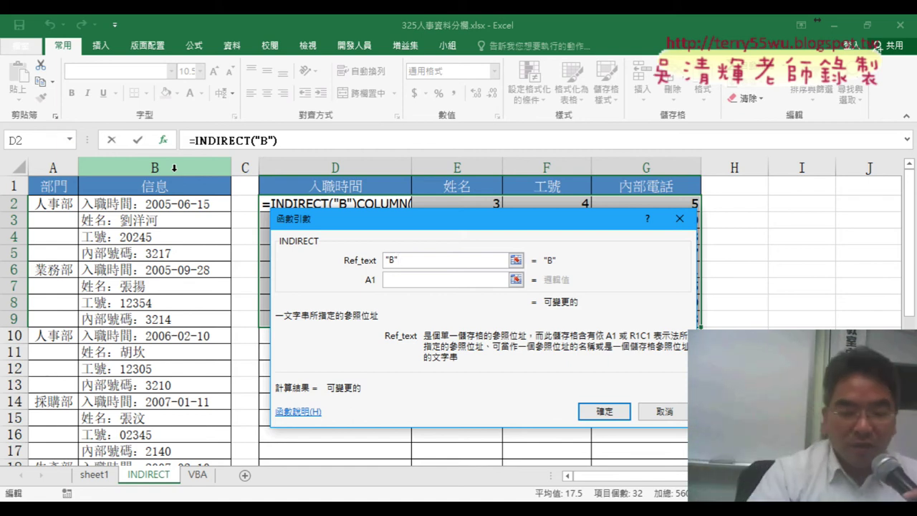
pyautogui.write('&')
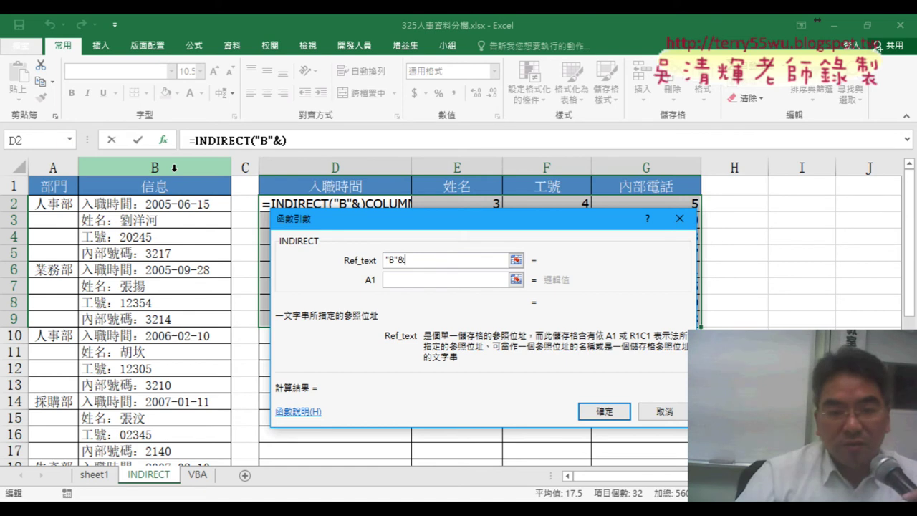
pyautogui.click(664, 411)
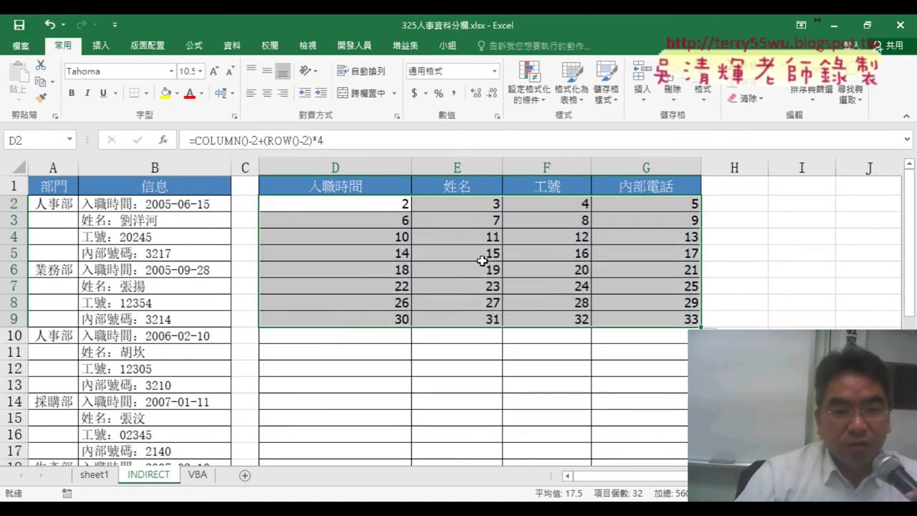
# Replace D2's formula with =INDIRECT("B"&COLUMN()-2+(ROW()-2)*4), returning B2's hire-date entry
pyautogui.click(391, 207)
pyautogui.moveTo(337, 141); pyautogui.dragTo(201, 141)
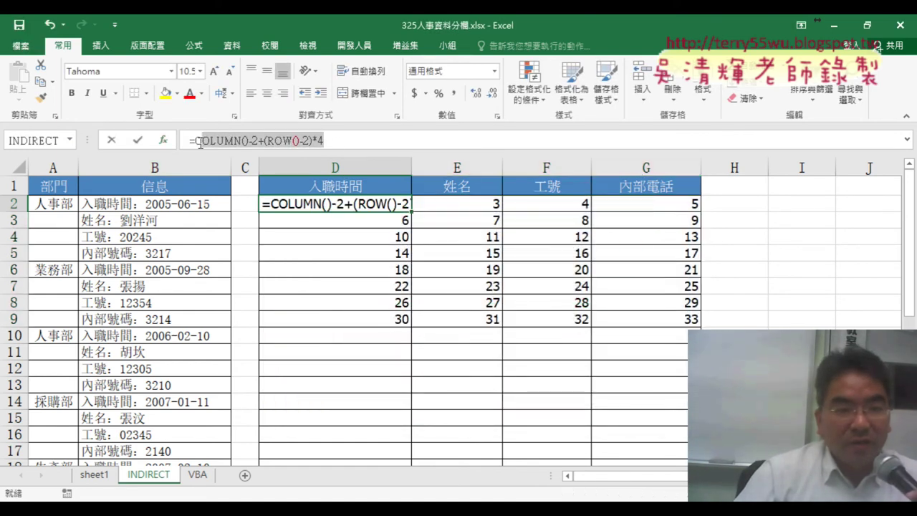
pyautogui.rightClick(228, 137)
pyautogui.click(247, 148)
pyautogui.click(163, 140)
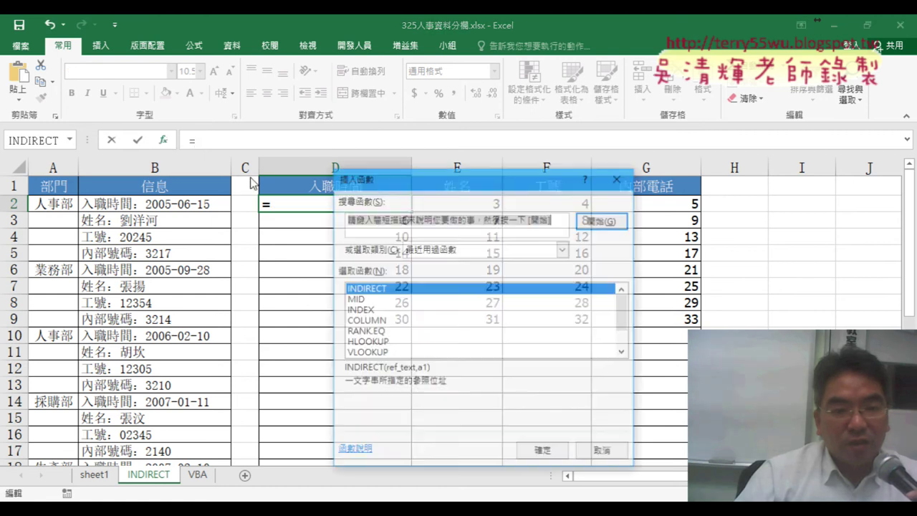
pyautogui.doubleClick(411, 290)
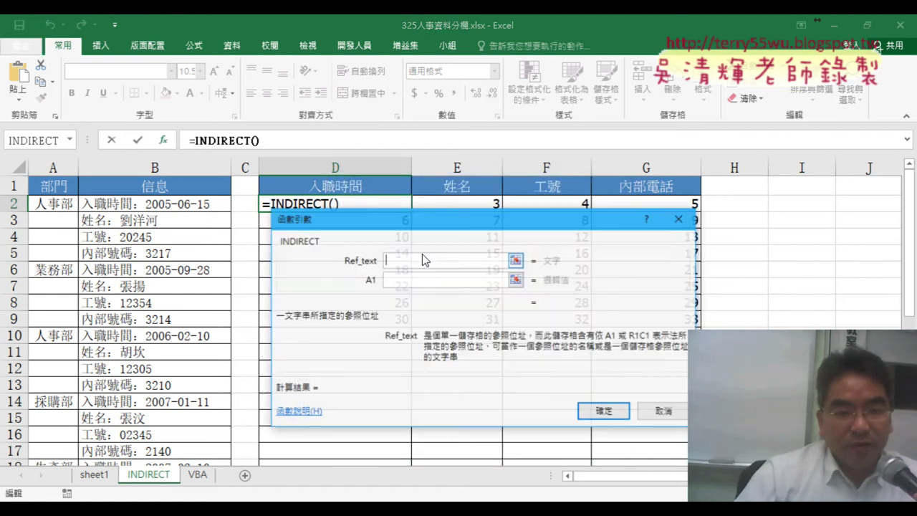
pyautogui.write('"')
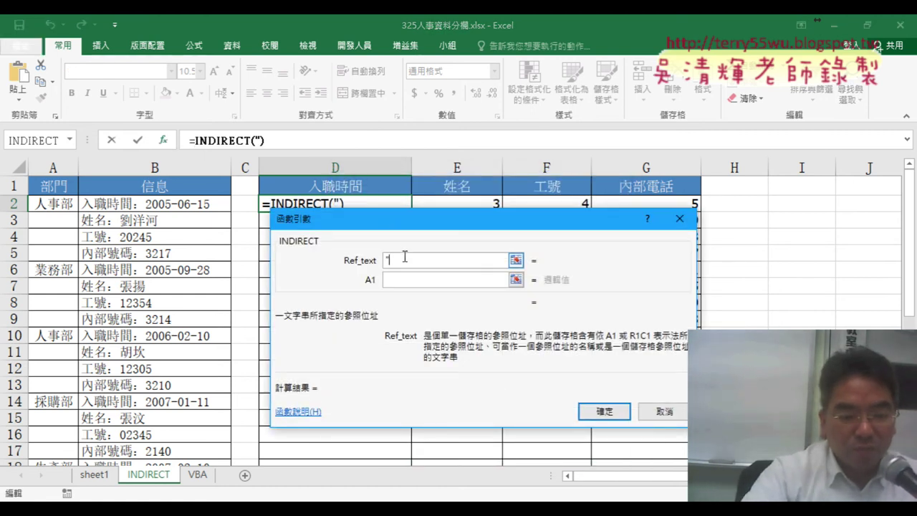
pyautogui.write('B')
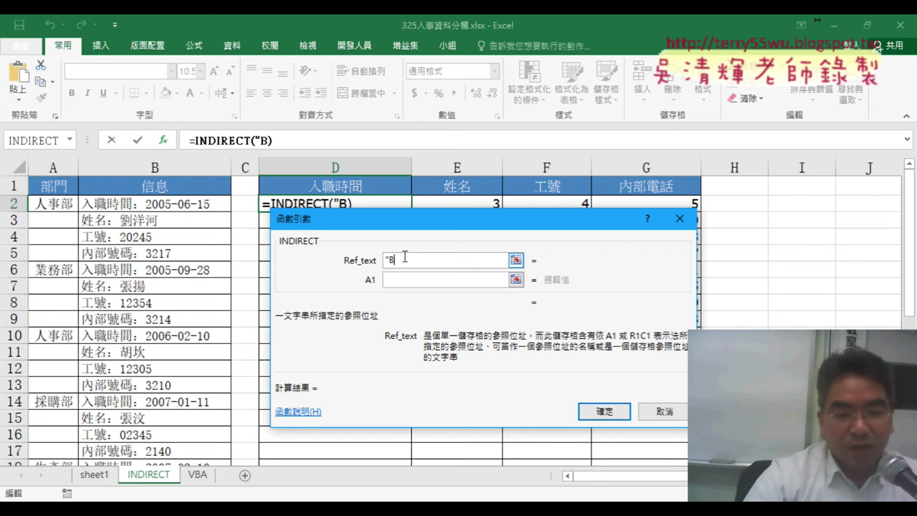
pyautogui.write('"&')
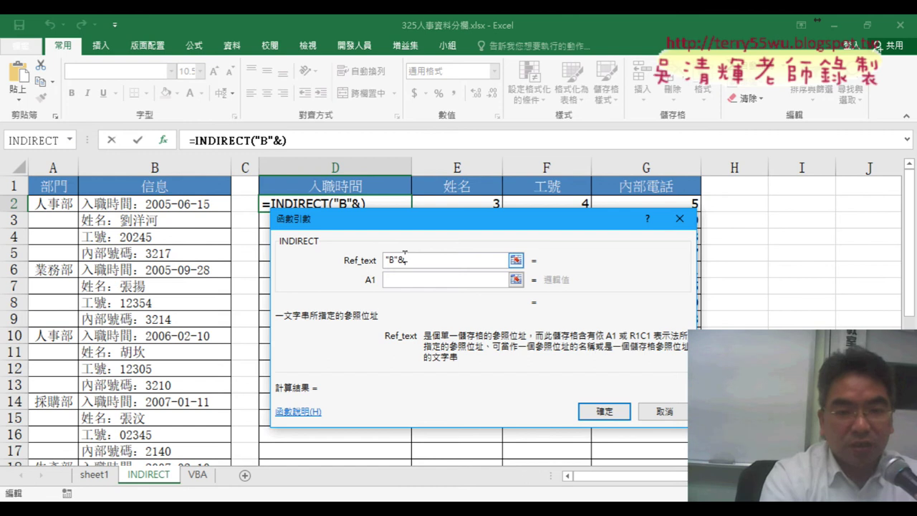
pyautogui.write('COLUMN()-2+(ROW()-2)*4')
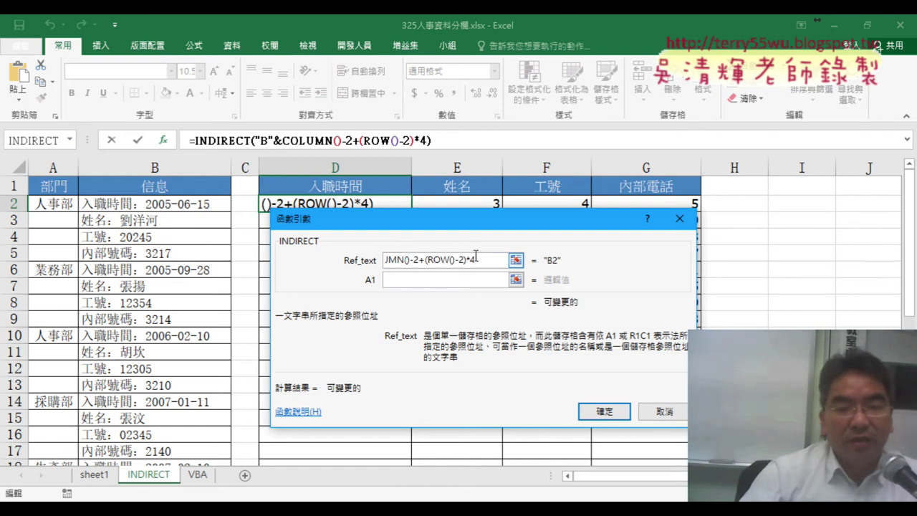
pyautogui.moveTo(484, 261); pyautogui.dragTo(359, 264)
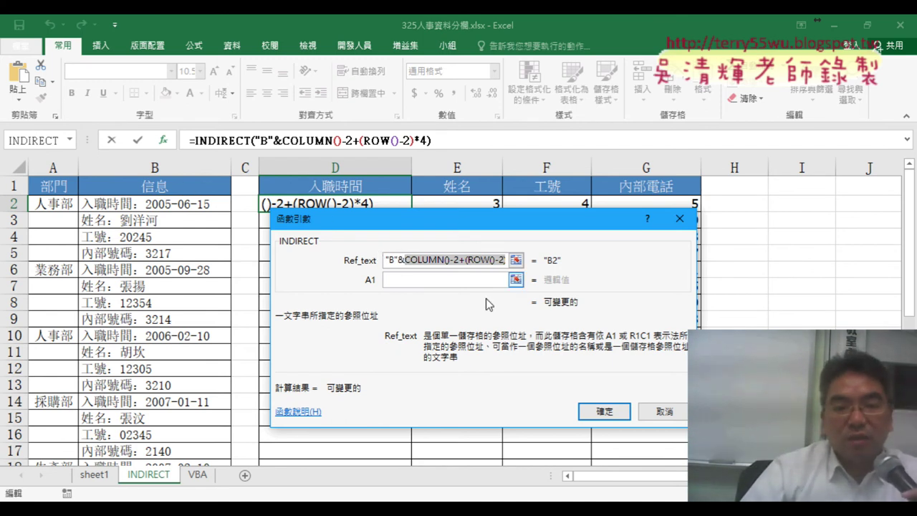
pyautogui.click(604, 410)
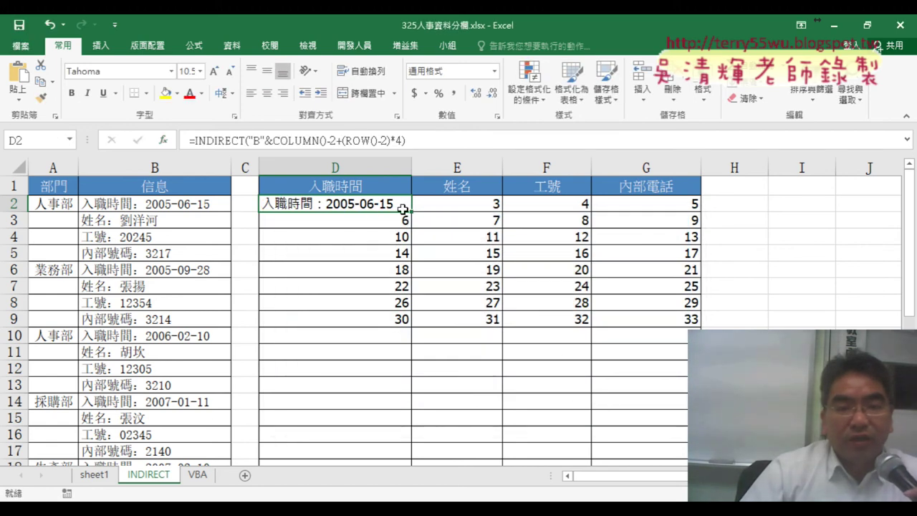
# Fill D2's INDIRECT formula across to G2 and down to row 9
pyautogui.moveTo(413, 212); pyautogui.dragTo(698, 215)
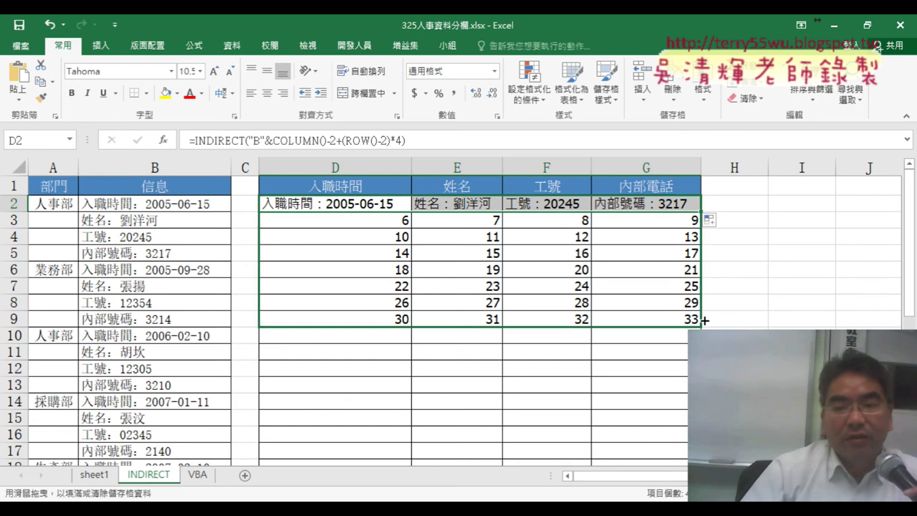
pyautogui.moveTo(699, 212); pyautogui.dragTo(704, 320)
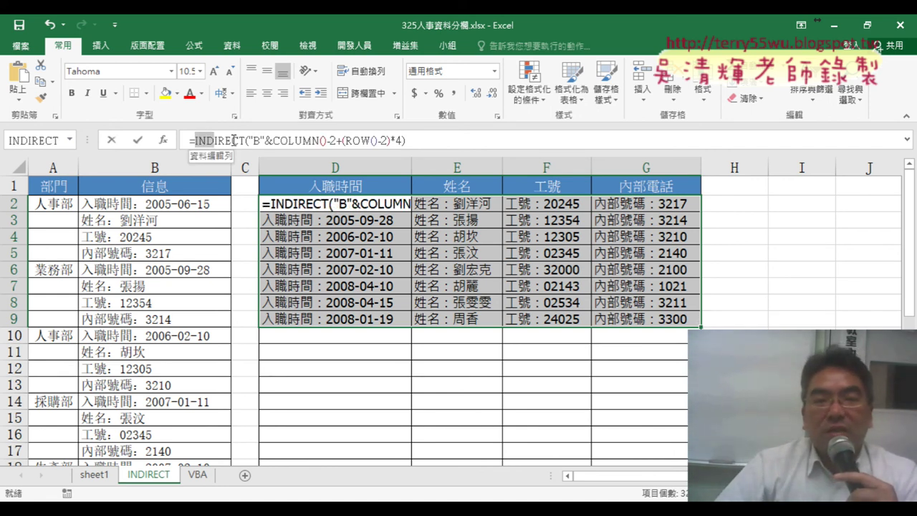
# Cut D2's INDIRECT formula and paste it as the Text of a new MID function
pyautogui.moveTo(193, 141); pyautogui.dragTo(405, 141)
pyautogui.rightClick(393, 146)
pyautogui.click(397, 150)
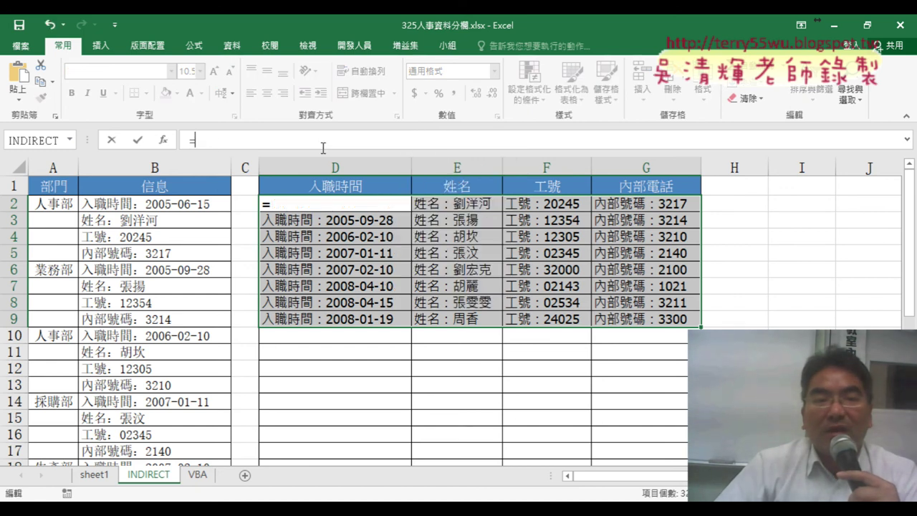
pyautogui.click(163, 140)
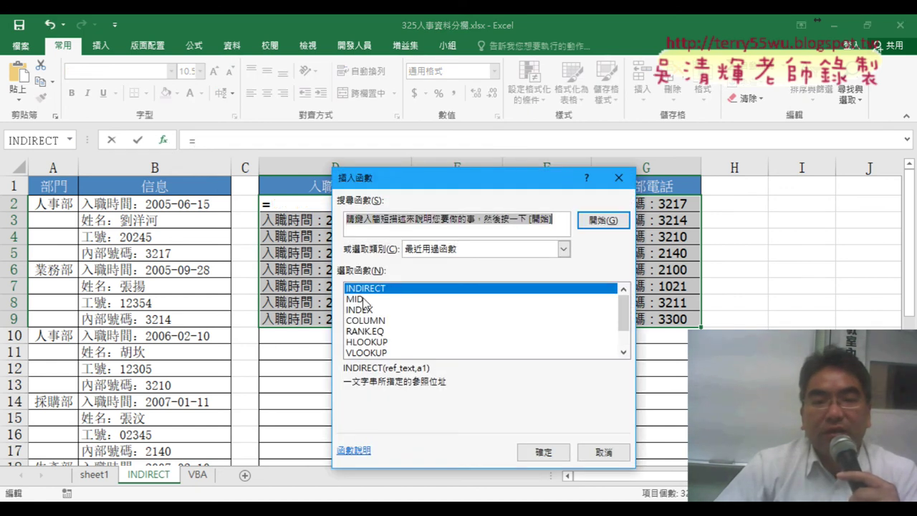
pyautogui.doubleClick(364, 300)
pyautogui.rightClick(396, 250)
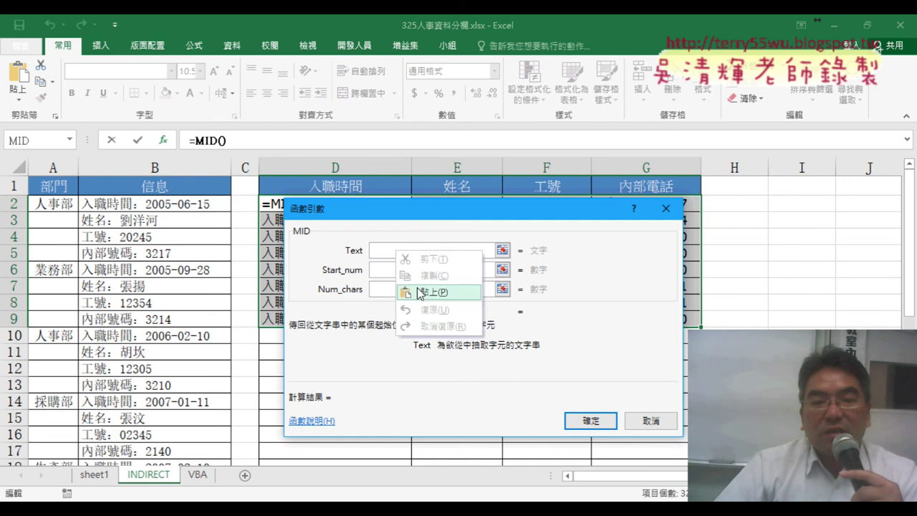
pyautogui.click(436, 292)
# Set Start_num to LEN(D$1)+2 and Num_chars to 99, so D2 shows 2005-06-15
pyautogui.click(404, 270)
pyautogui.write('len(')
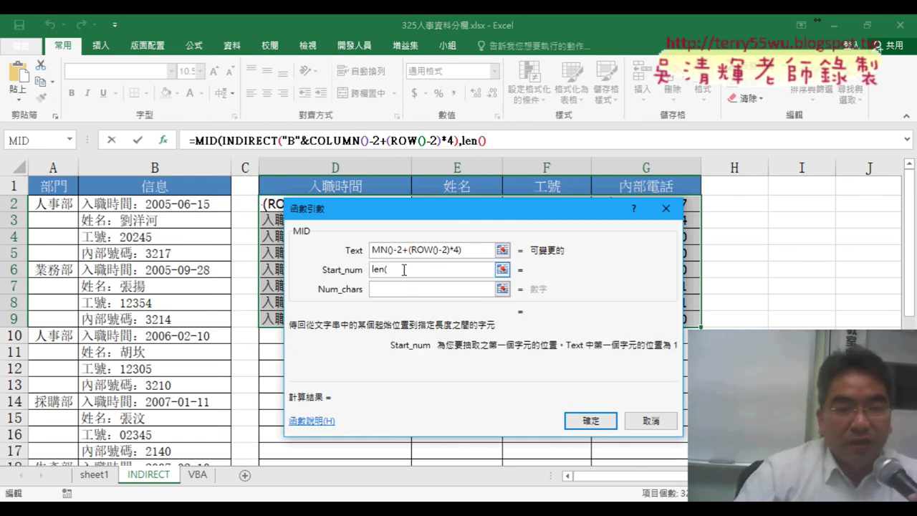
pyautogui.click(357, 187)
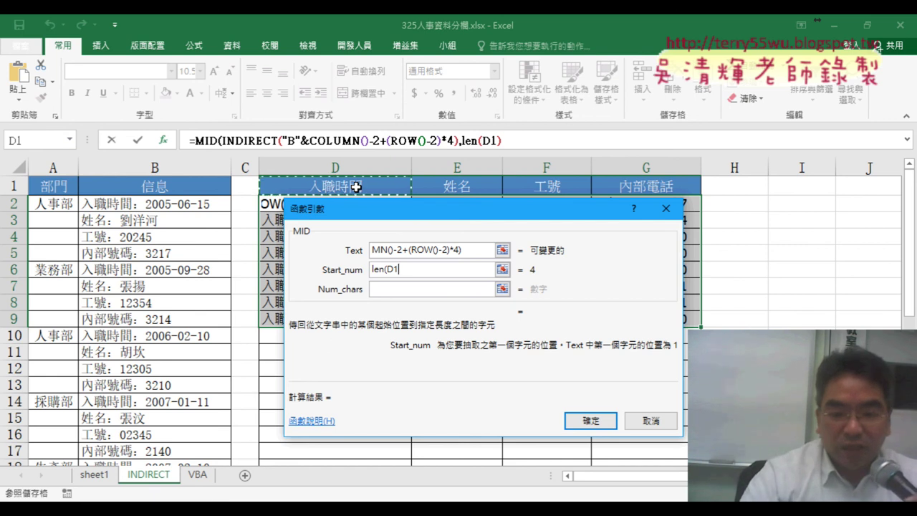
pyautogui.write(')+2')
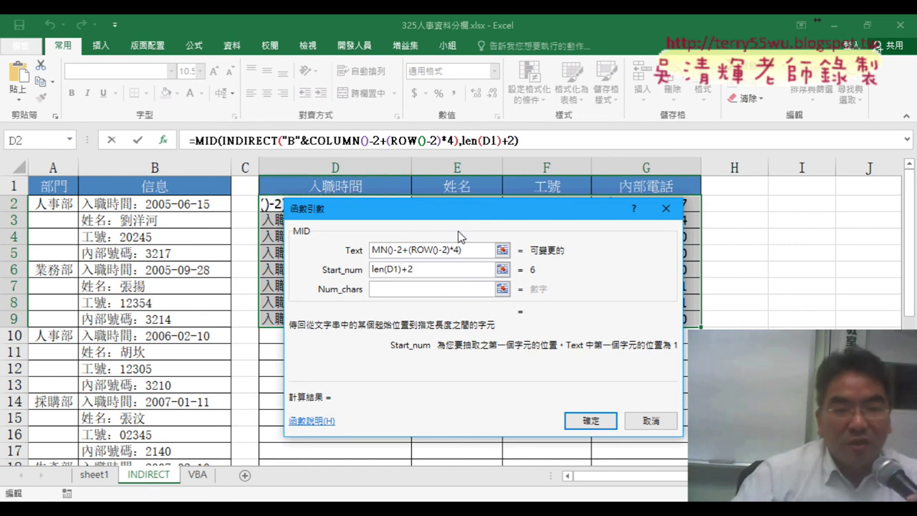
pyautogui.press('Left')
pyautogui.press('Left')
pyautogui.press('Left')
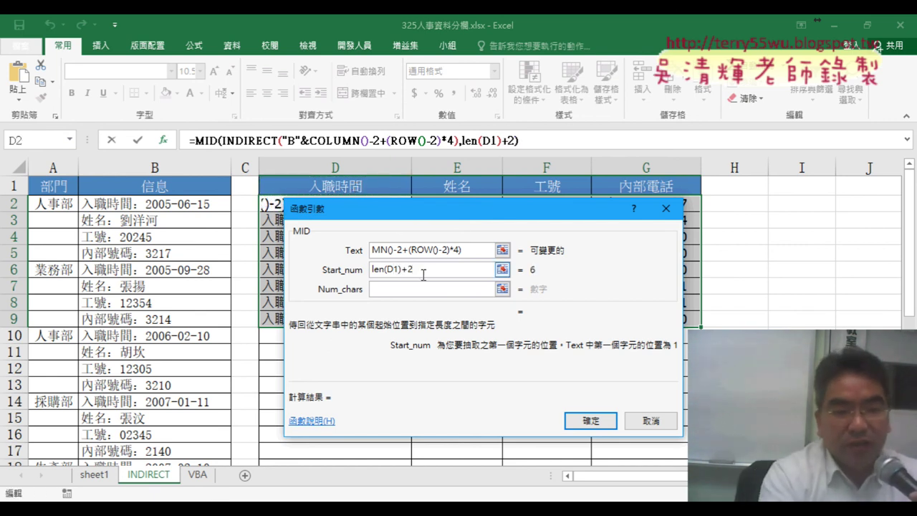
pyautogui.write('$')
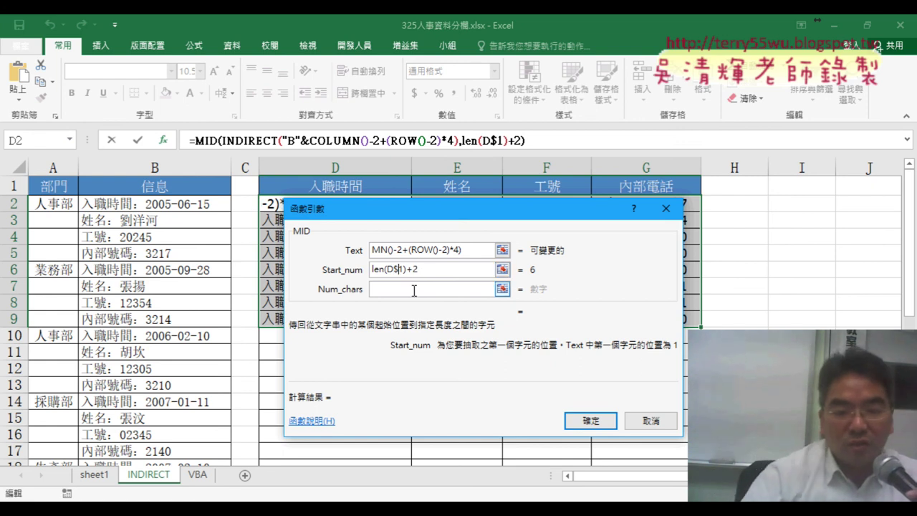
pyautogui.click(414, 290)
pyautogui.write('99')
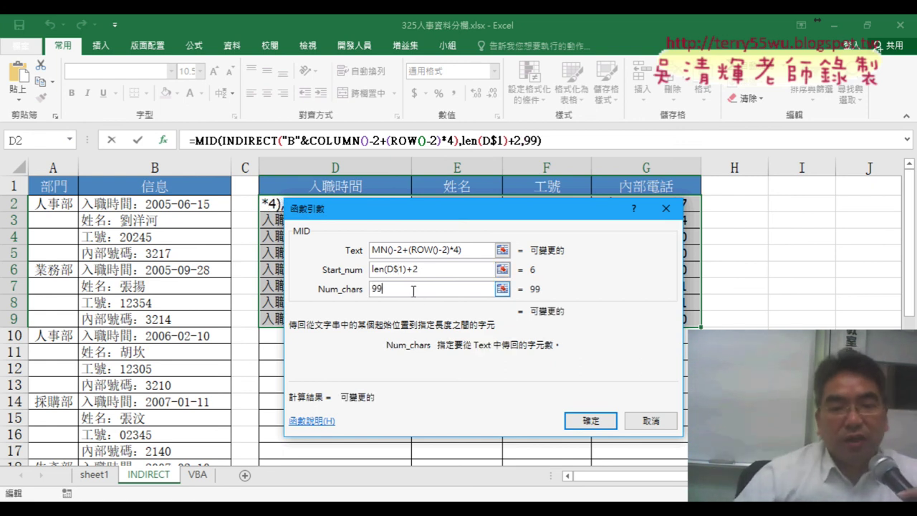
pyautogui.click(585, 422)
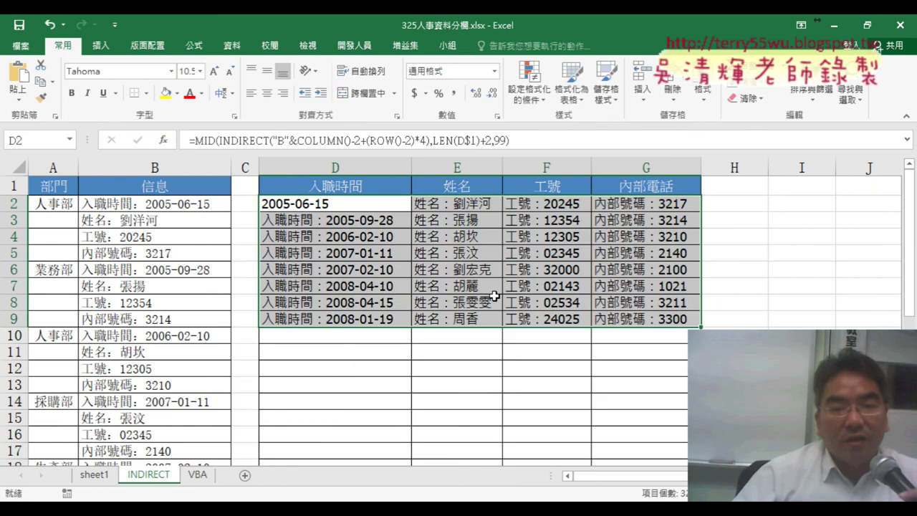
# Copy D2's MID(INDIRECT) formula across to G2 and down through row 9, then view sheet1
pyautogui.click(398, 207)
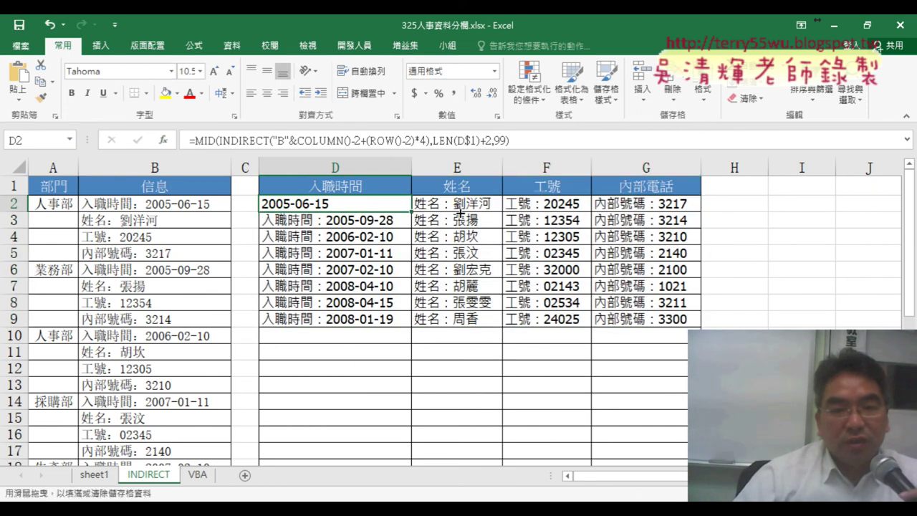
pyautogui.moveTo(646, 213); pyautogui.dragTo(697, 211)
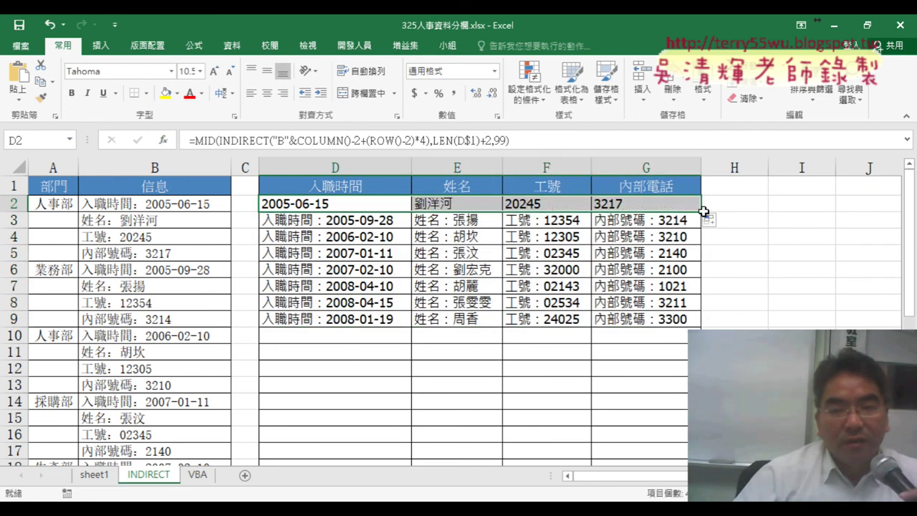
pyautogui.moveTo(703, 213); pyautogui.dragTo(699, 321)
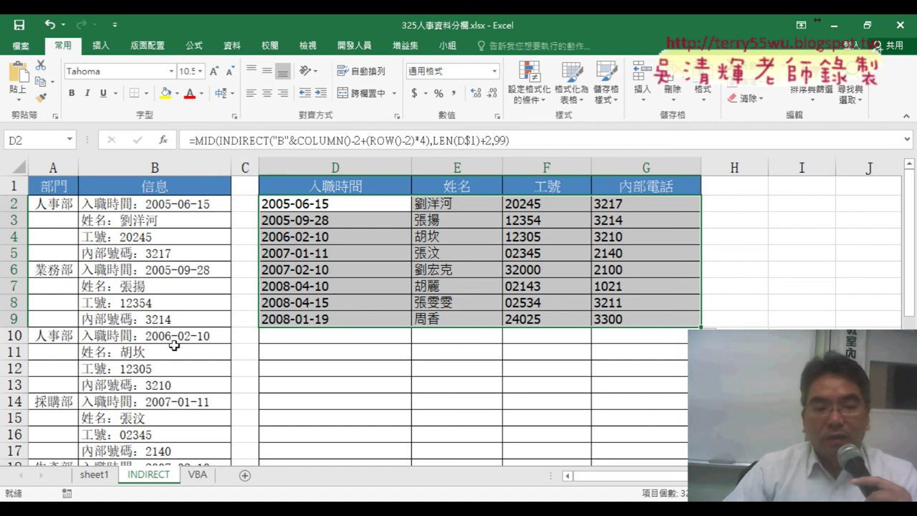
pyautogui.click(100, 475)
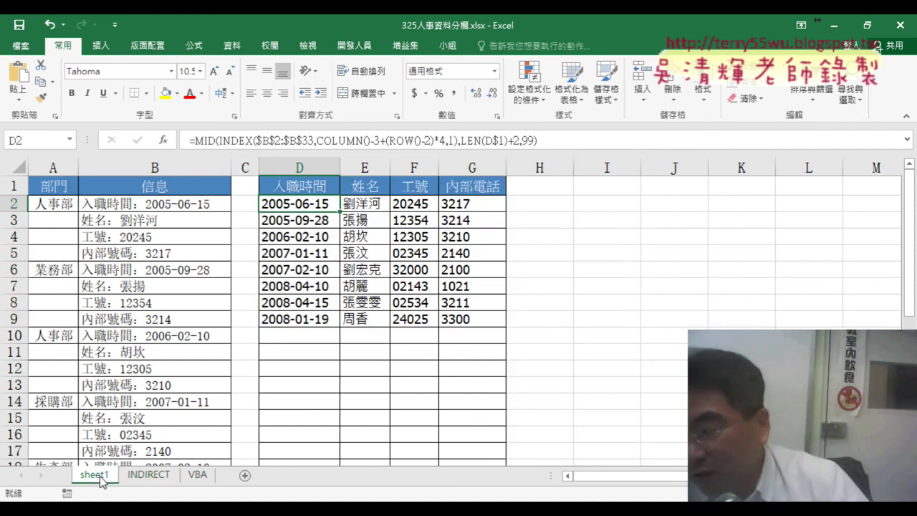